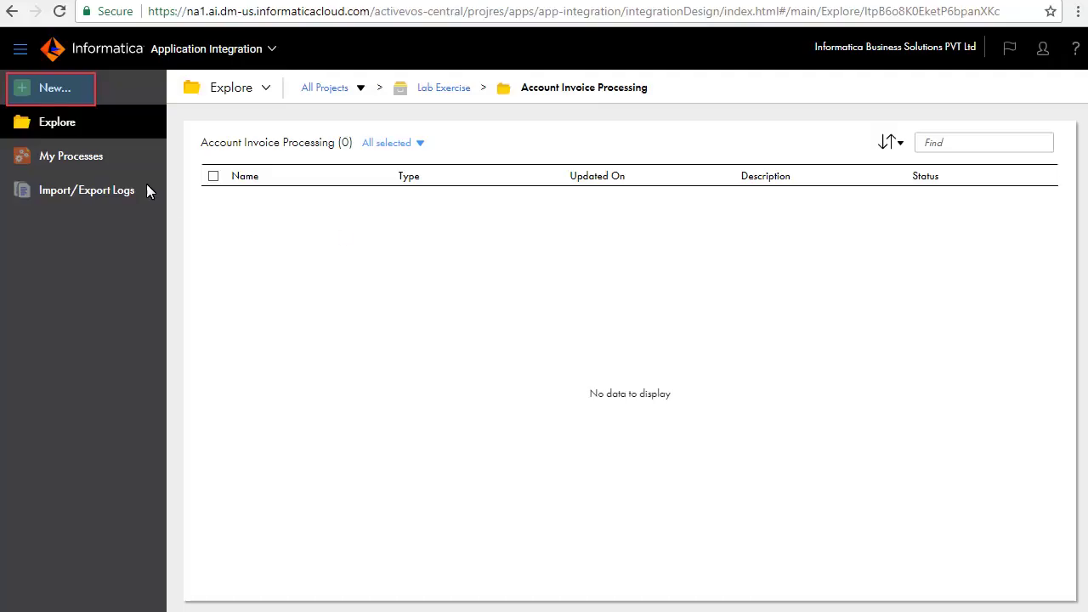
# Create a service connector named Thomas Bayer in the Account Invoice Processing folder
pyautogui.click(63, 87)
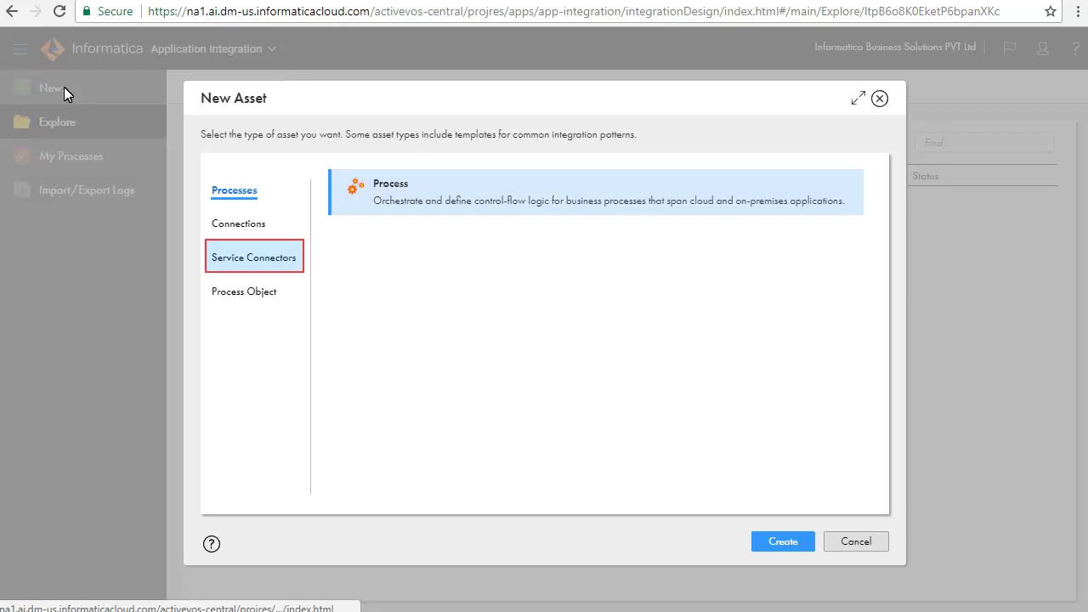
pyautogui.click(229, 262)
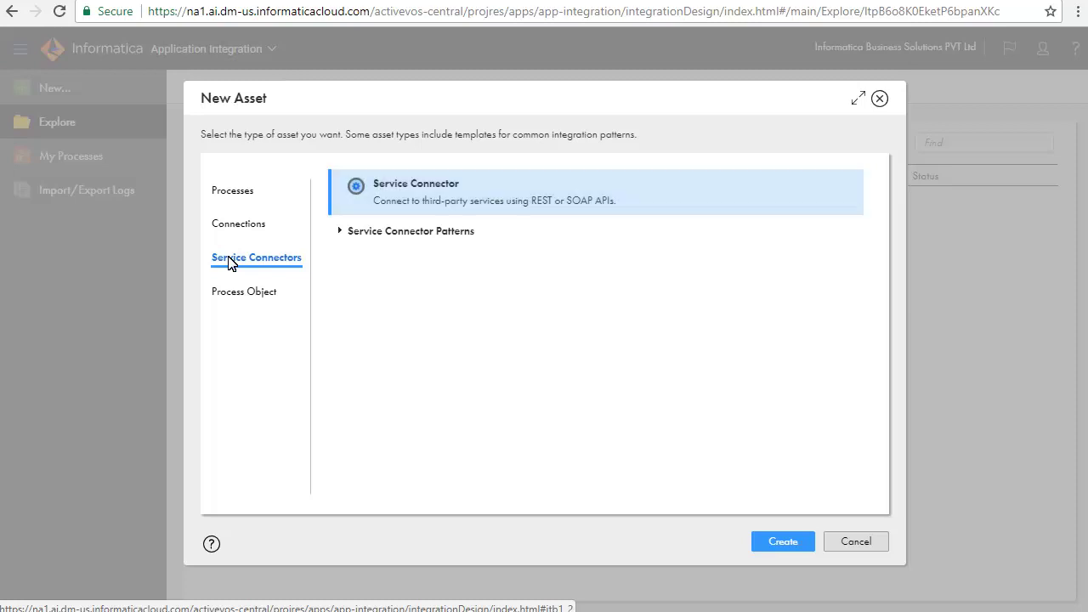
pyautogui.click(767, 541)
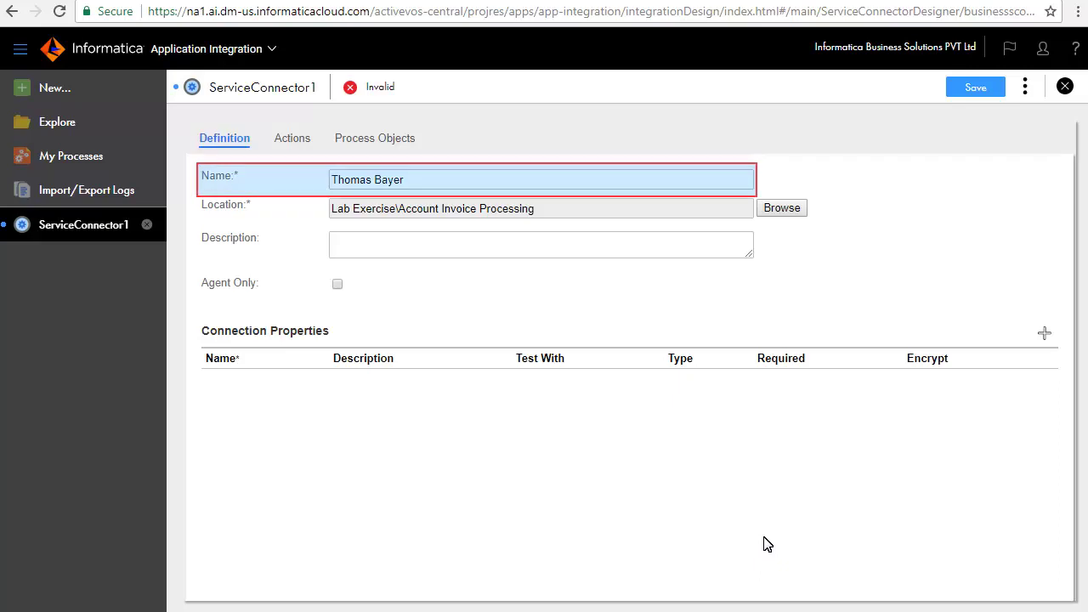
# Define a getInvoice action in category Thomas Bayer with a Text input field invoiceID and test value 12
pyautogui.click(294, 139)
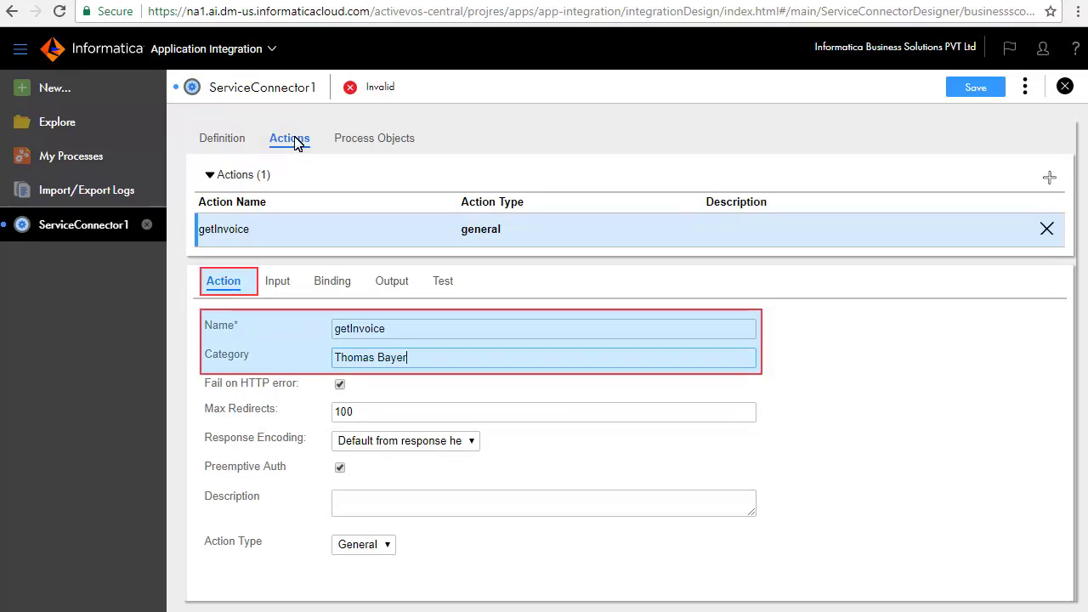
pyautogui.click(265, 279)
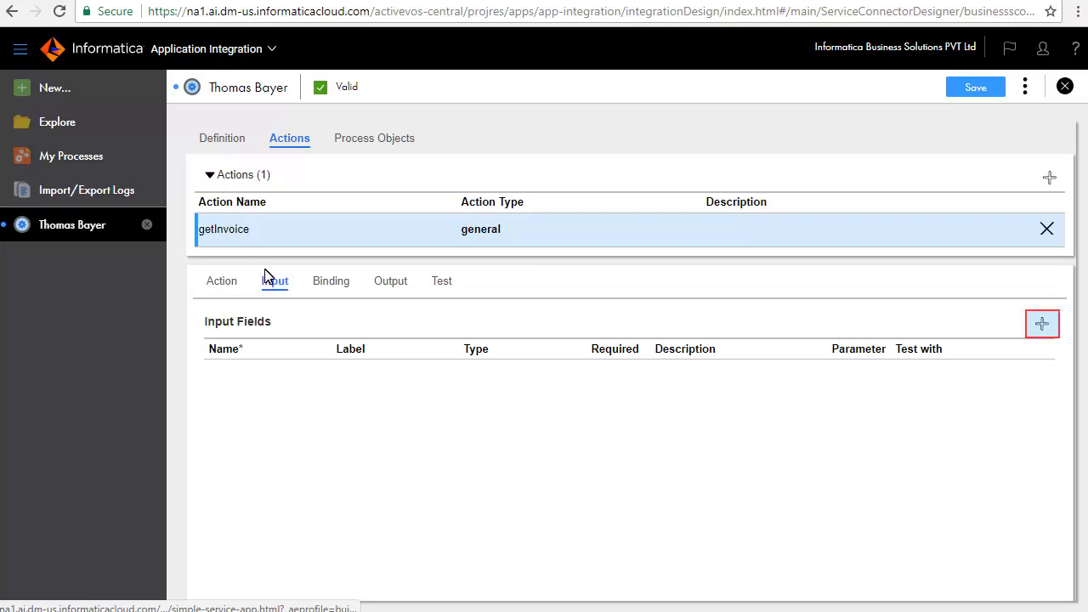
pyautogui.click(1042, 325)
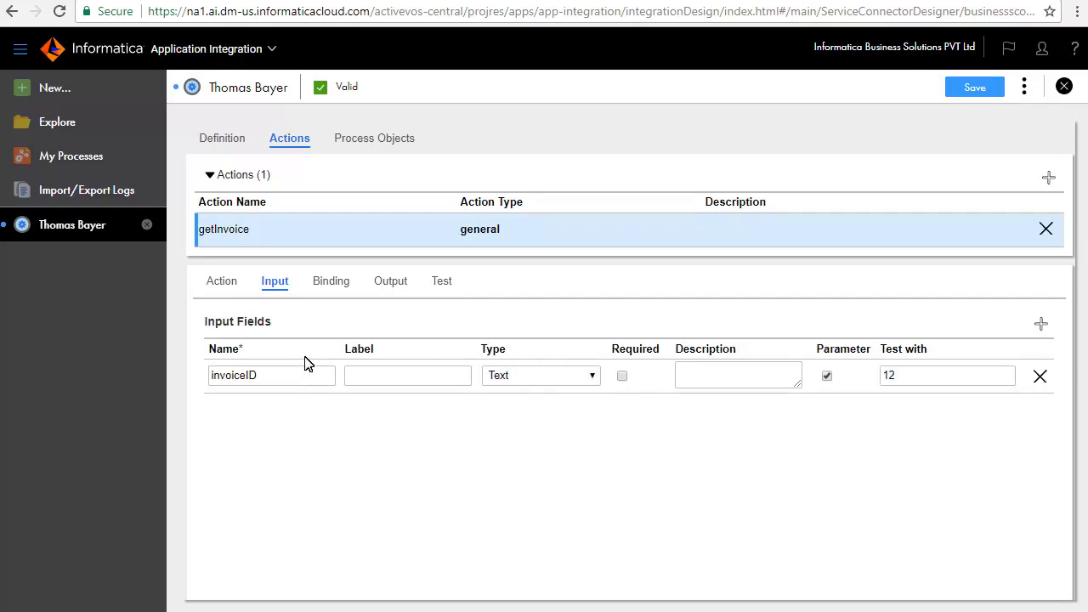
pyautogui.click(328, 279)
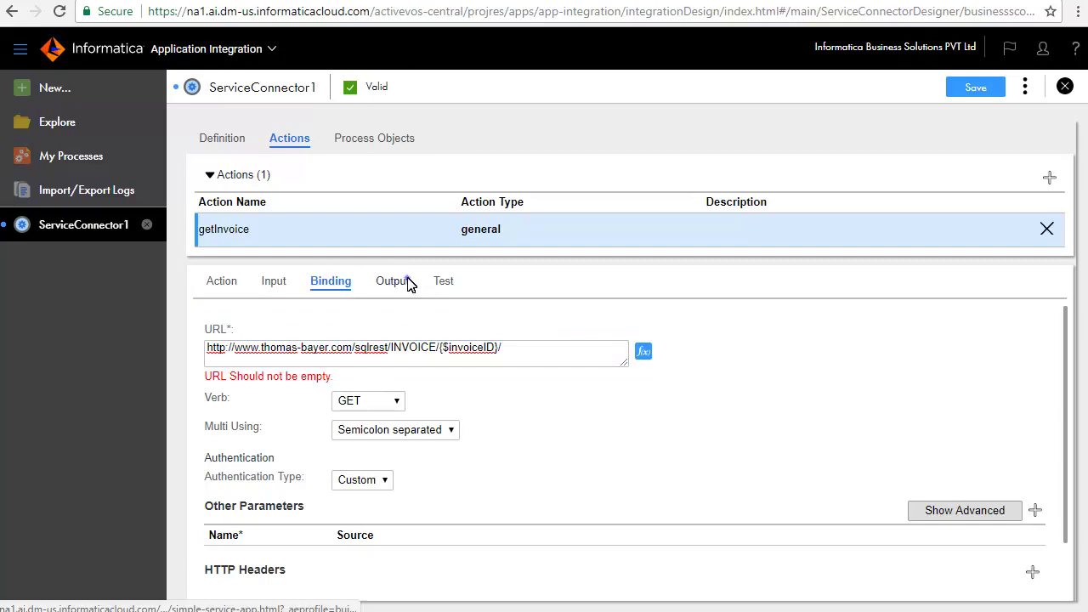
pyautogui.click(407, 281)
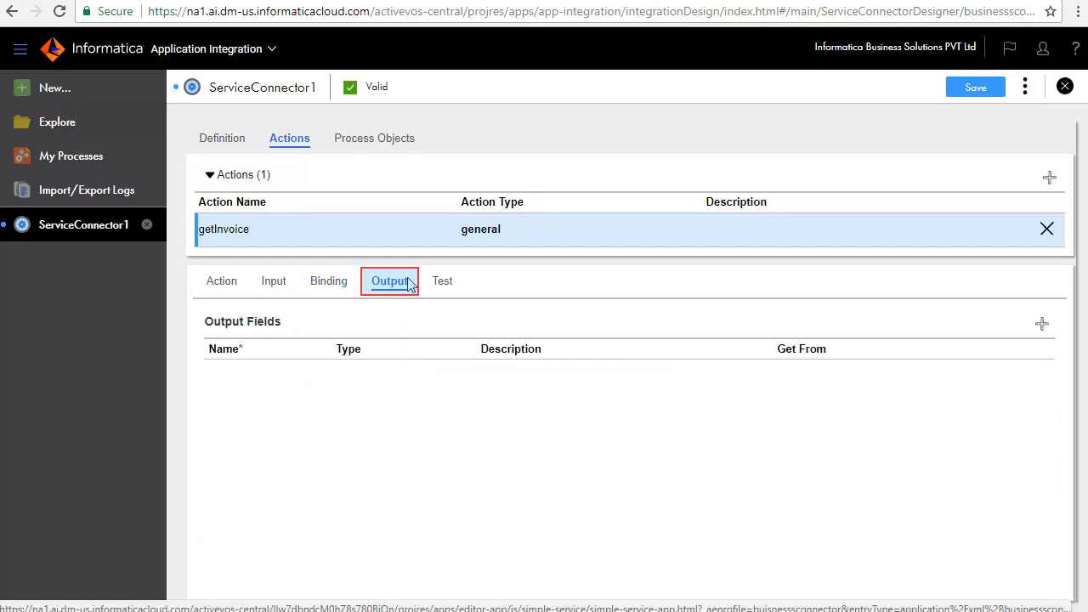
pyautogui.click(1041, 324)
pyautogui.click(239, 375)
pyautogui.write('ID')
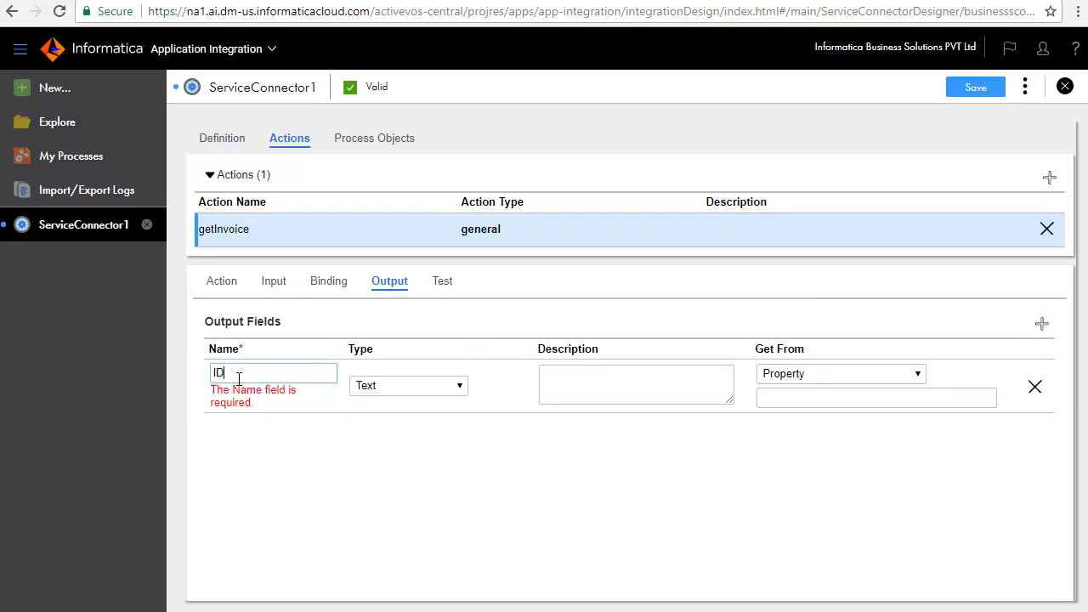
pyautogui.click(865, 398)
pyautogui.write('ID')
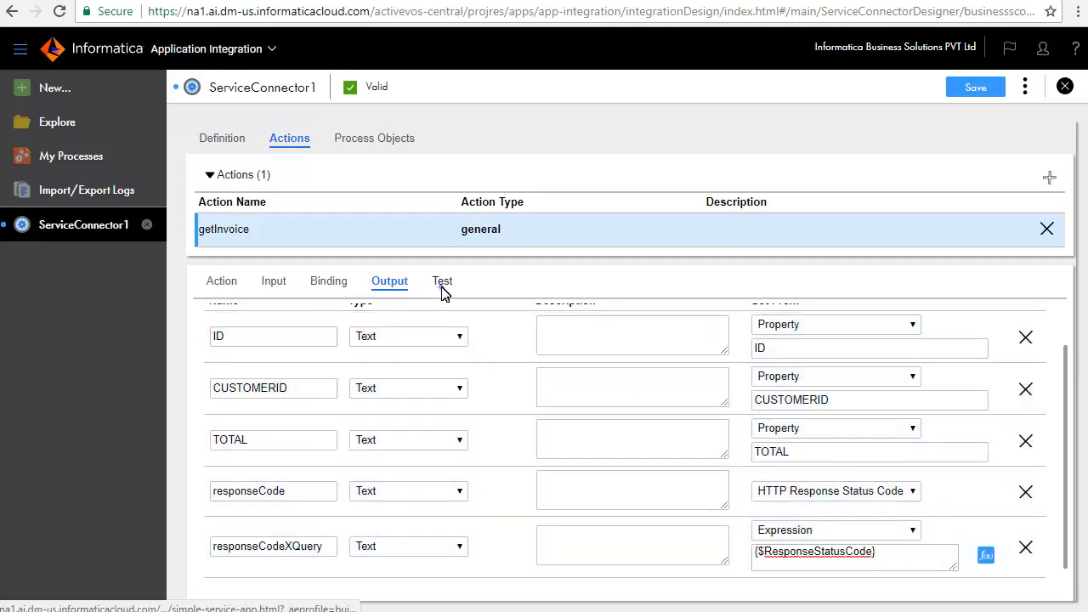
# Test the getInvoice action on the Cloud Server and review its output fields and response payload
pyautogui.click(441, 283)
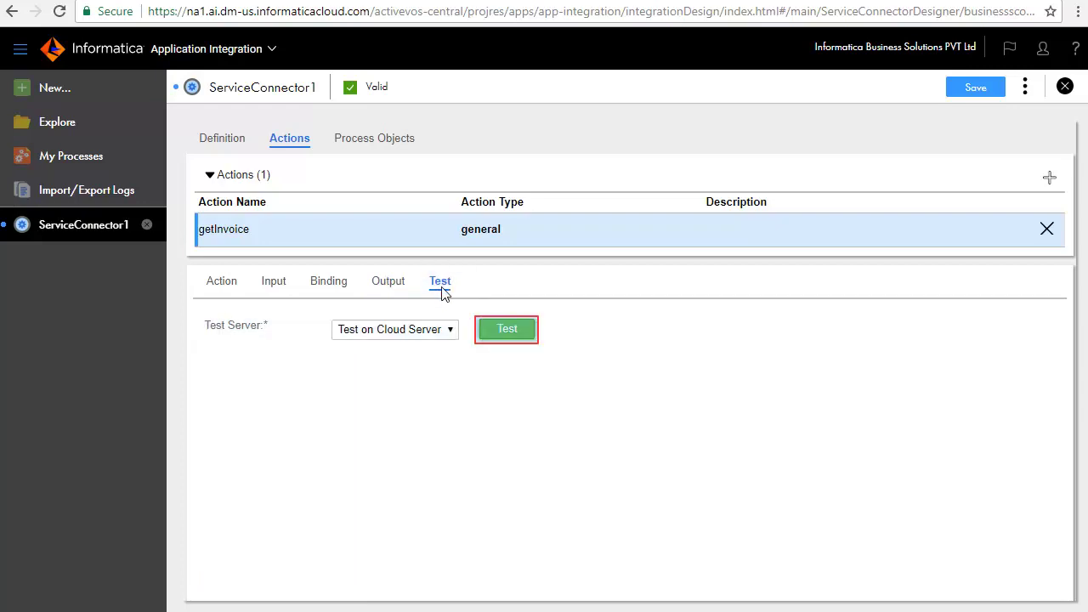
pyautogui.click(523, 331)
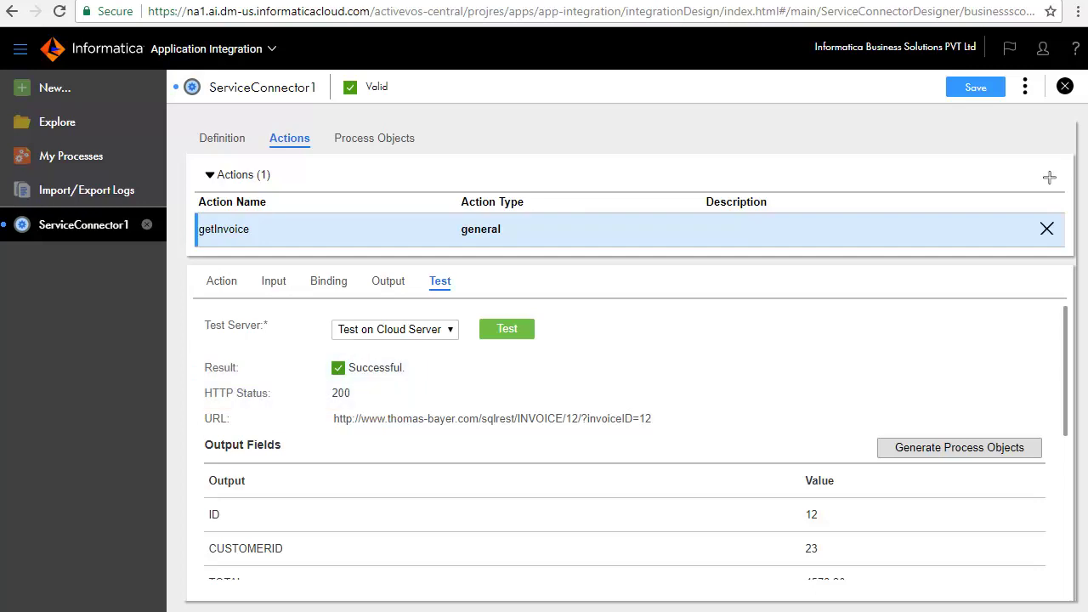
pyautogui.scroll(-2, 765, 388)
pyautogui.scroll(-3, 765, 388)
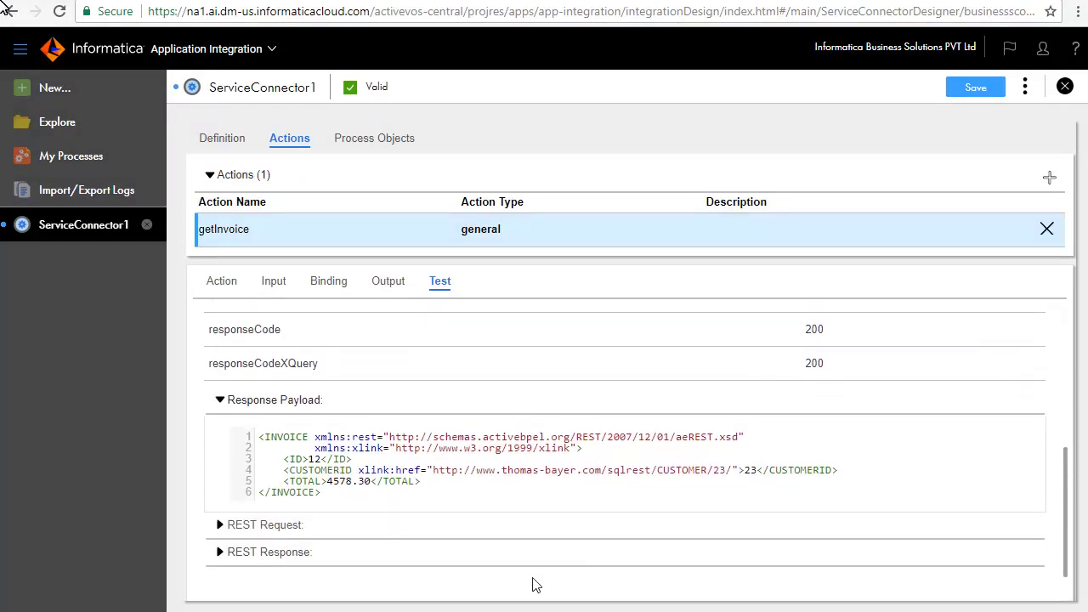
# Add a getCustomer action in category Thomas Bayer with a Text input field customerID and test value 12
pyautogui.click(204, 281)
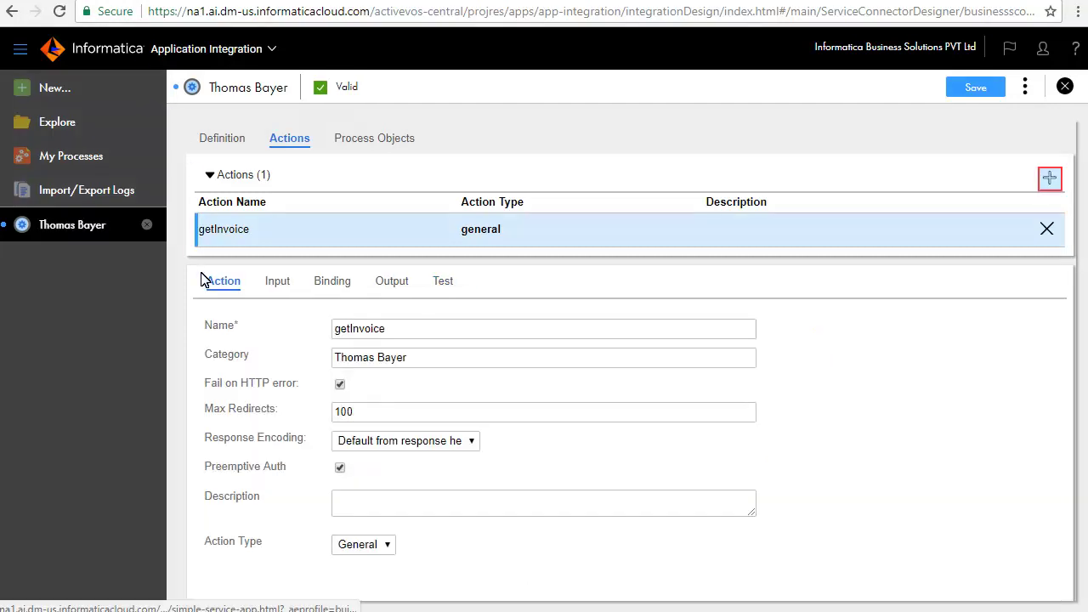
pyautogui.click(1049, 178)
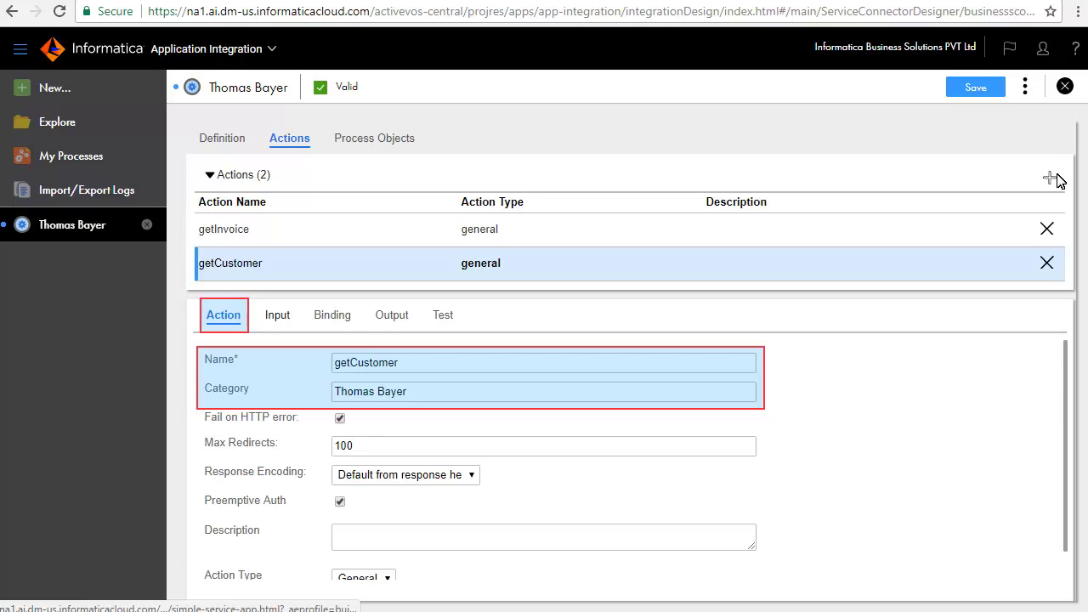
pyautogui.click(274, 317)
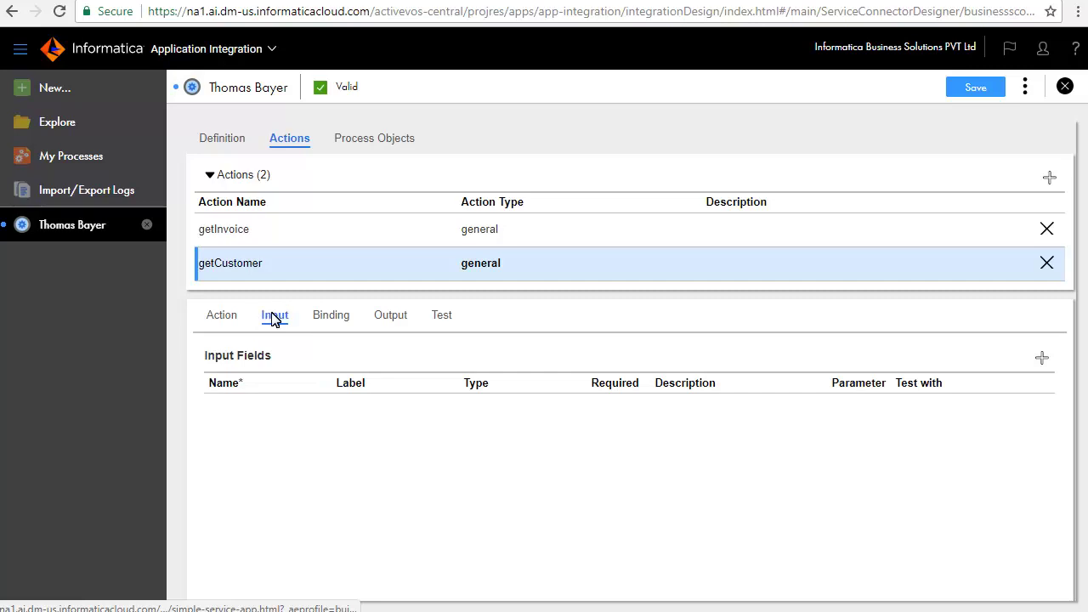
pyautogui.click(1042, 358)
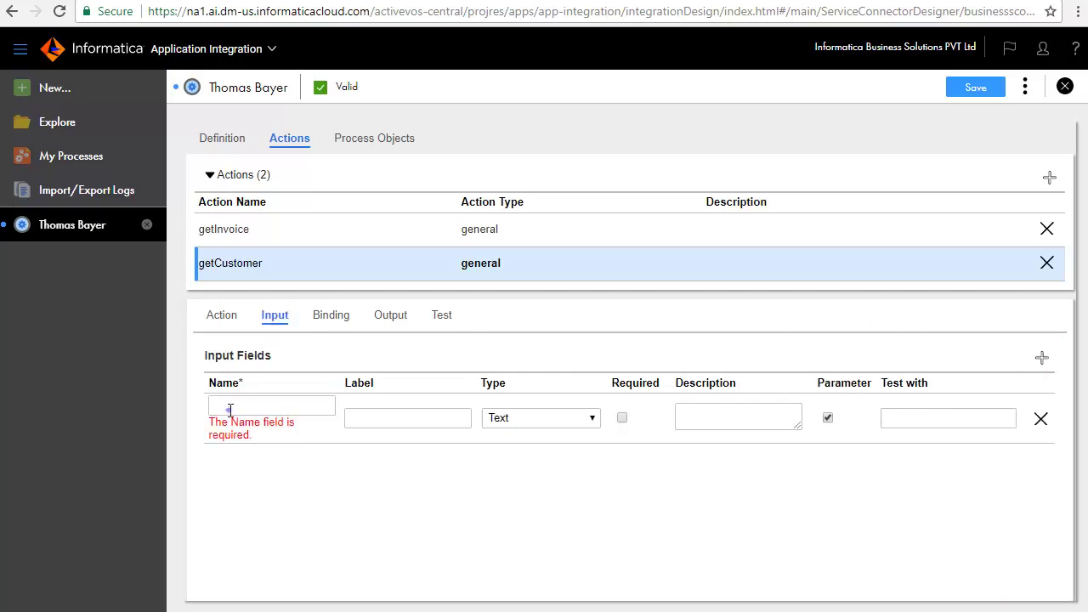
pyautogui.click(229, 410)
pyautogui.write('customerID')
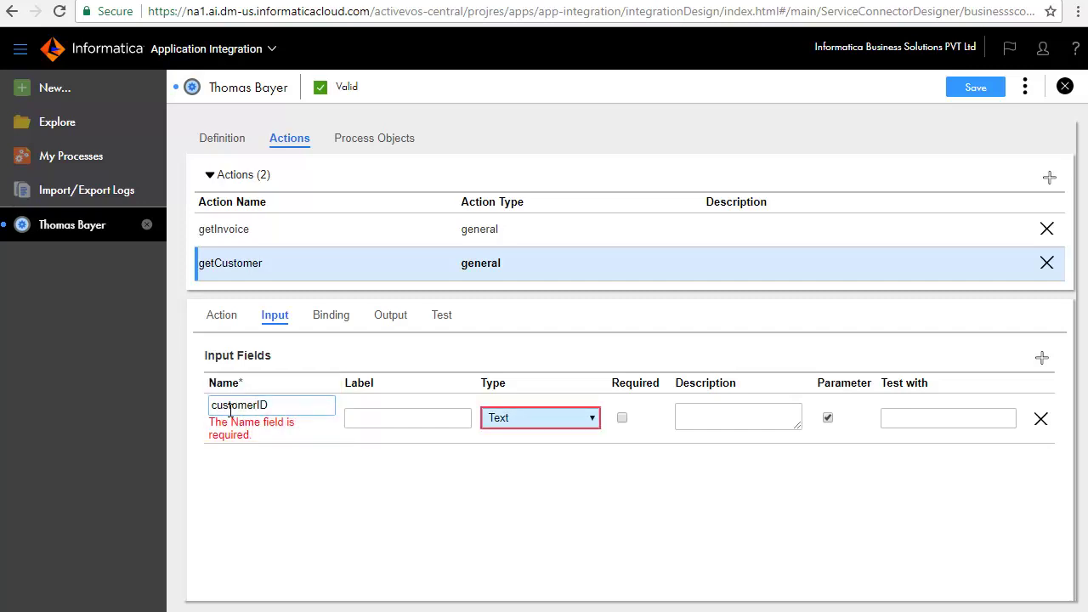
pyautogui.click(914, 424)
pyautogui.write('12')
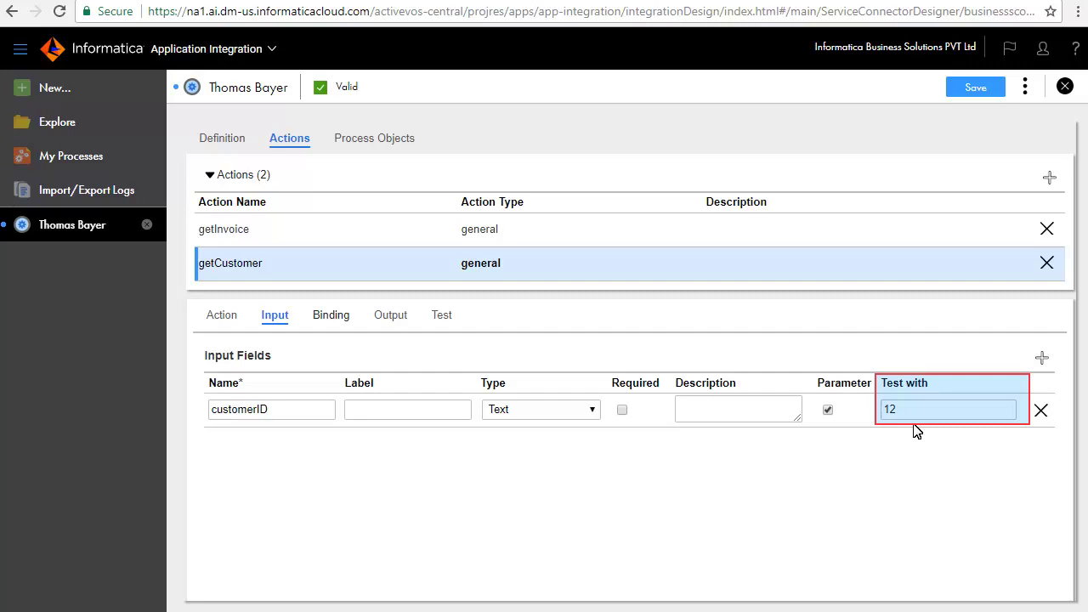
pyautogui.click(340, 318)
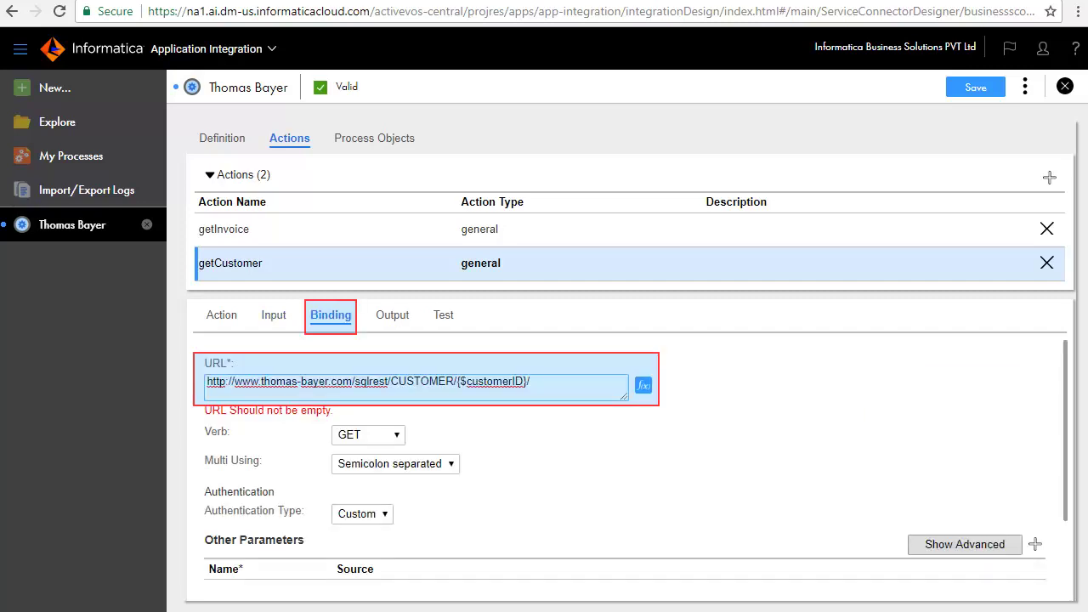
pyautogui.click(394, 319)
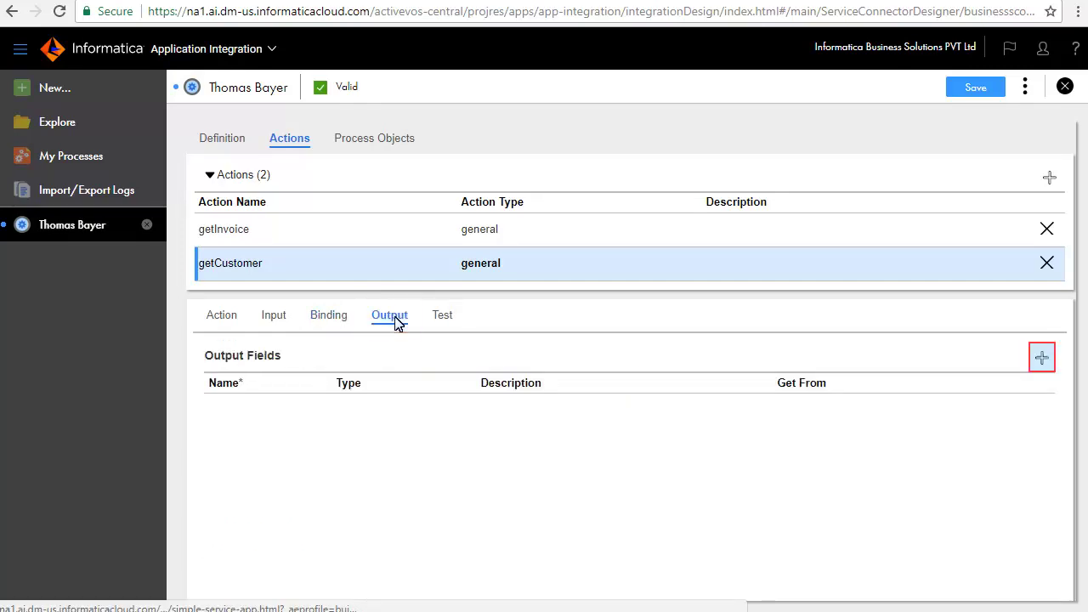
pyautogui.click(1042, 357)
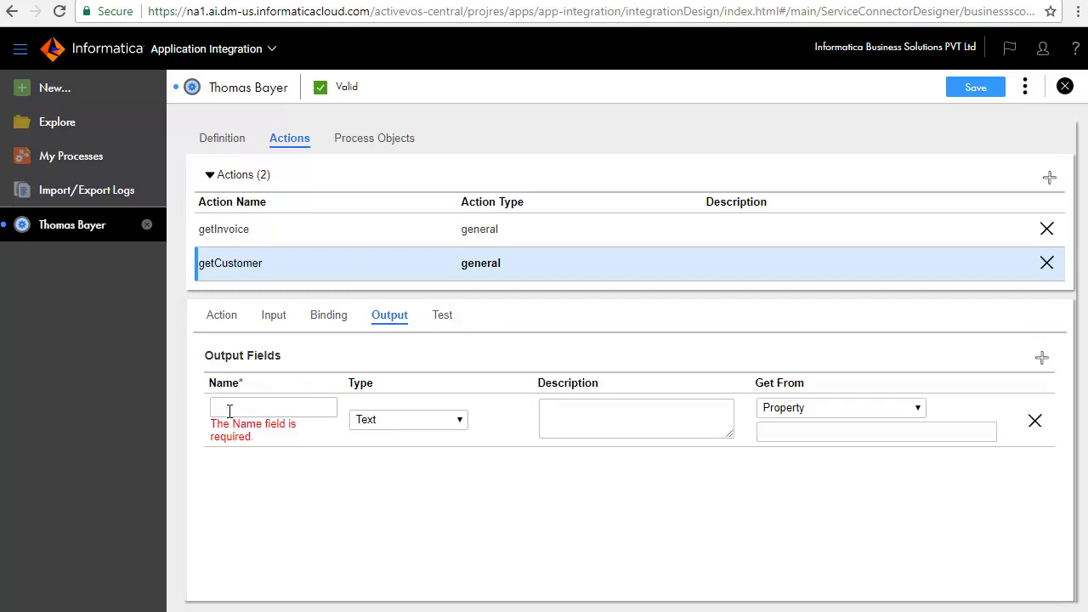
pyautogui.write('ID')
pyautogui.press('Tab')
pyautogui.press('Tab')
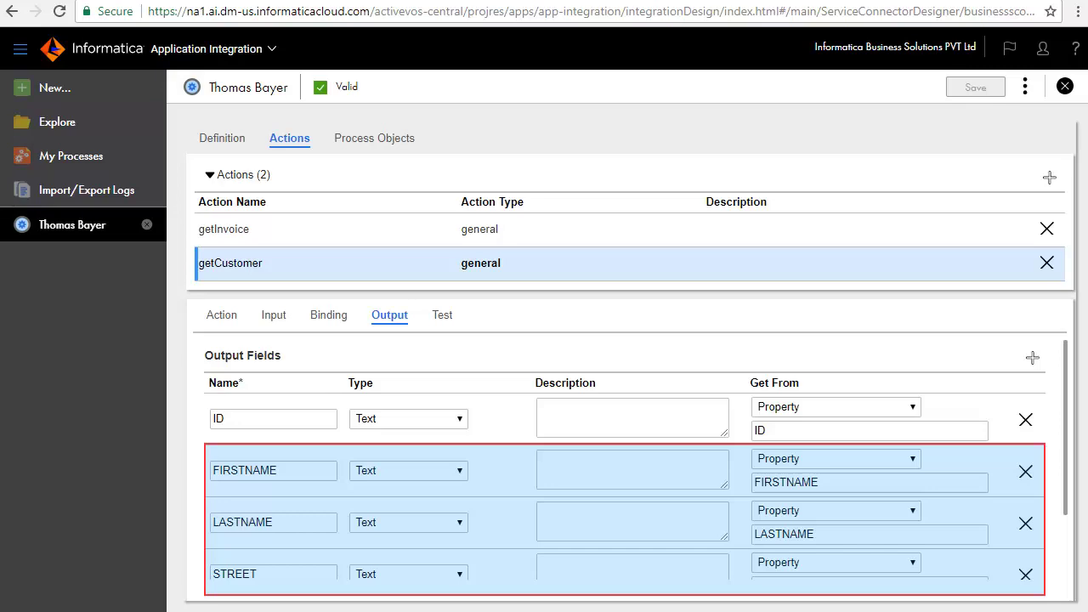
pyautogui.scroll(-1, 721, 365)
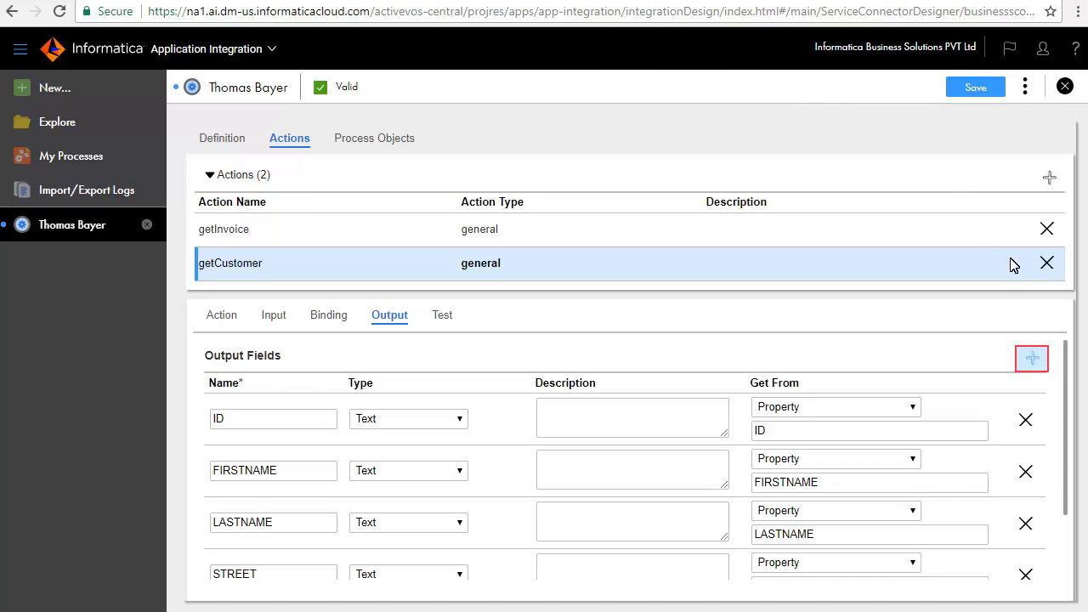
# Add an output field named test to getCustomer with Expression as its source, and open its expression editor
pyautogui.click(1033, 358)
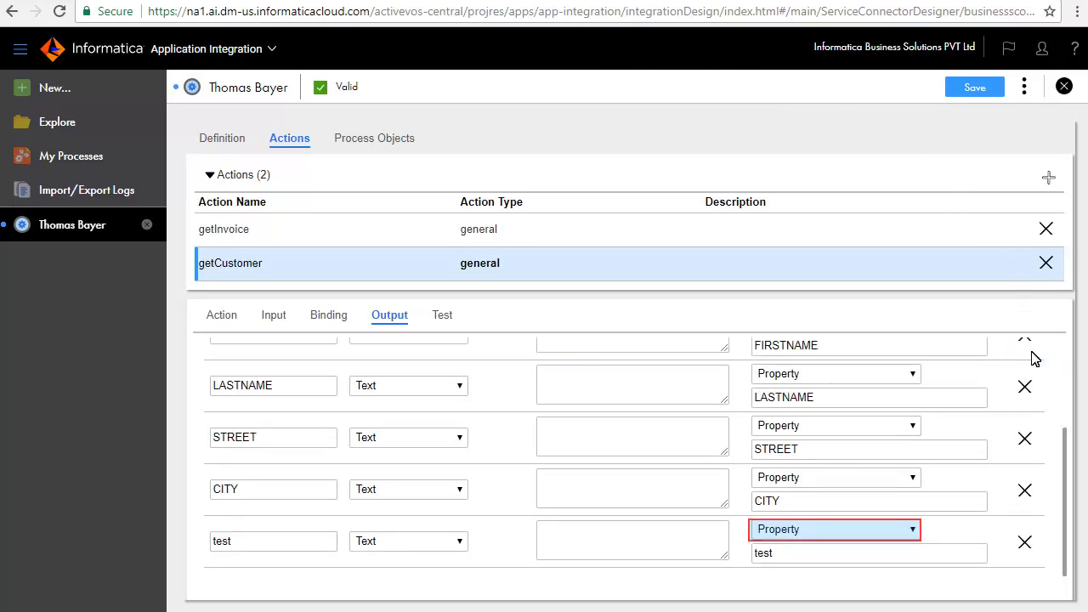
pyautogui.click(786, 529)
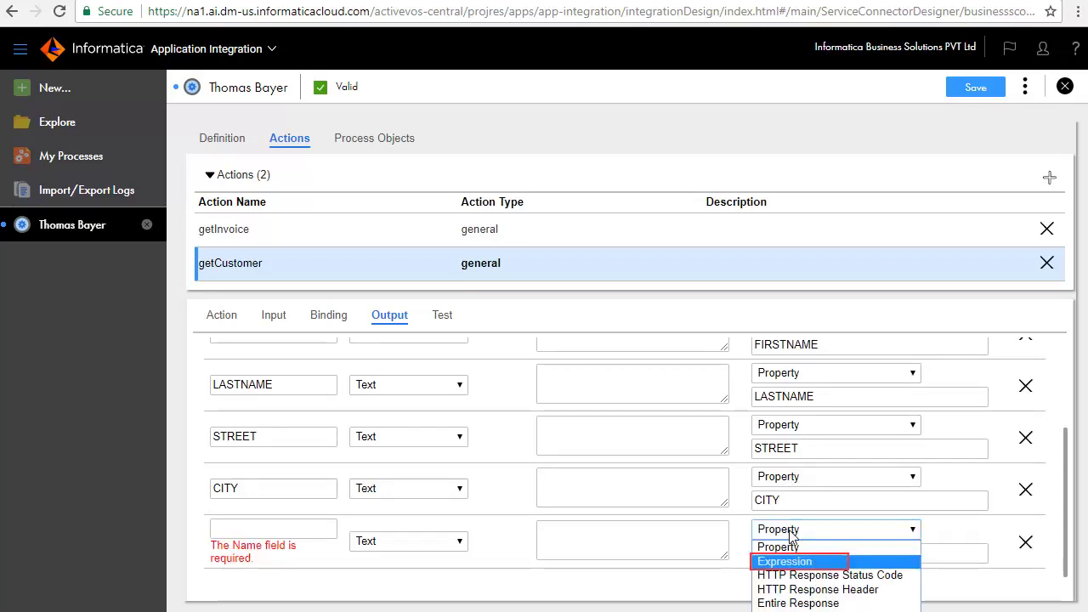
pyautogui.click(793, 561)
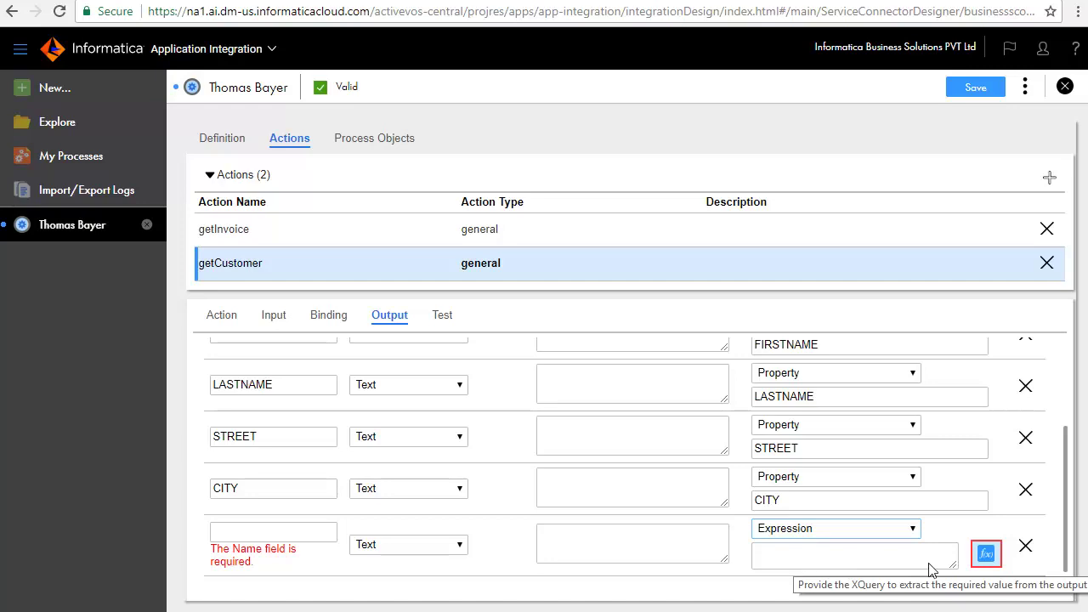
pyautogui.click(986, 554)
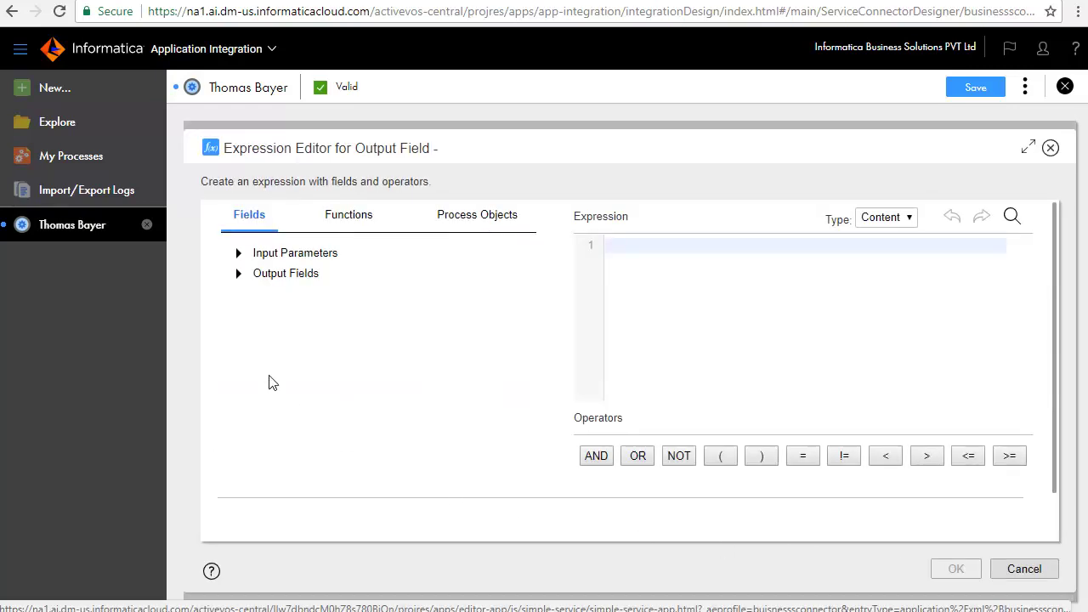
# Examine the fields, functions and process objects offered for the expression, and discard the expression and the test output field
pyautogui.click(238, 272)
pyautogui.click(239, 254)
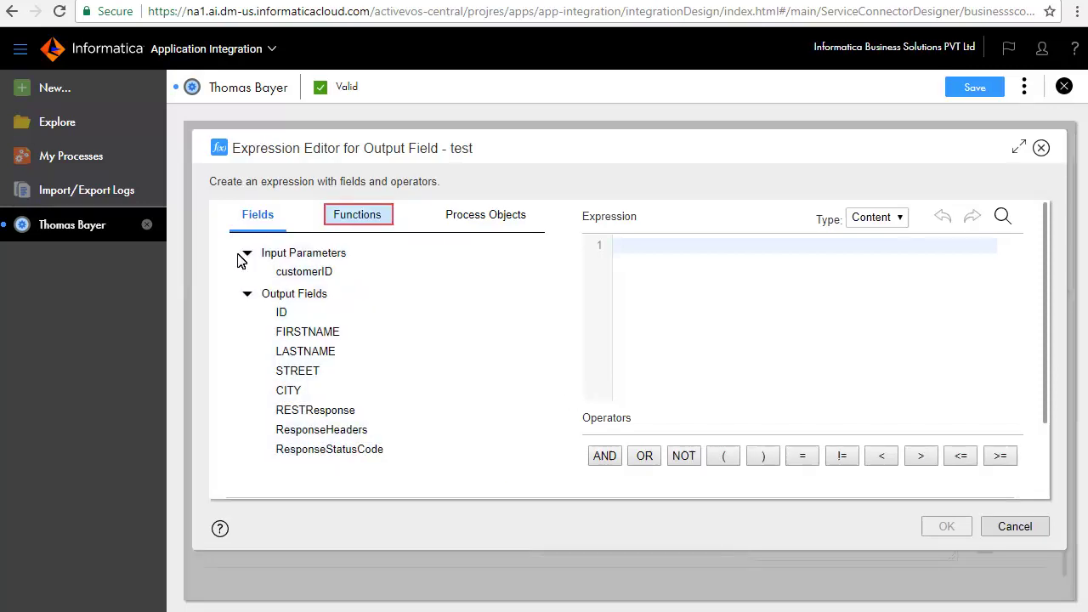
pyautogui.click(364, 217)
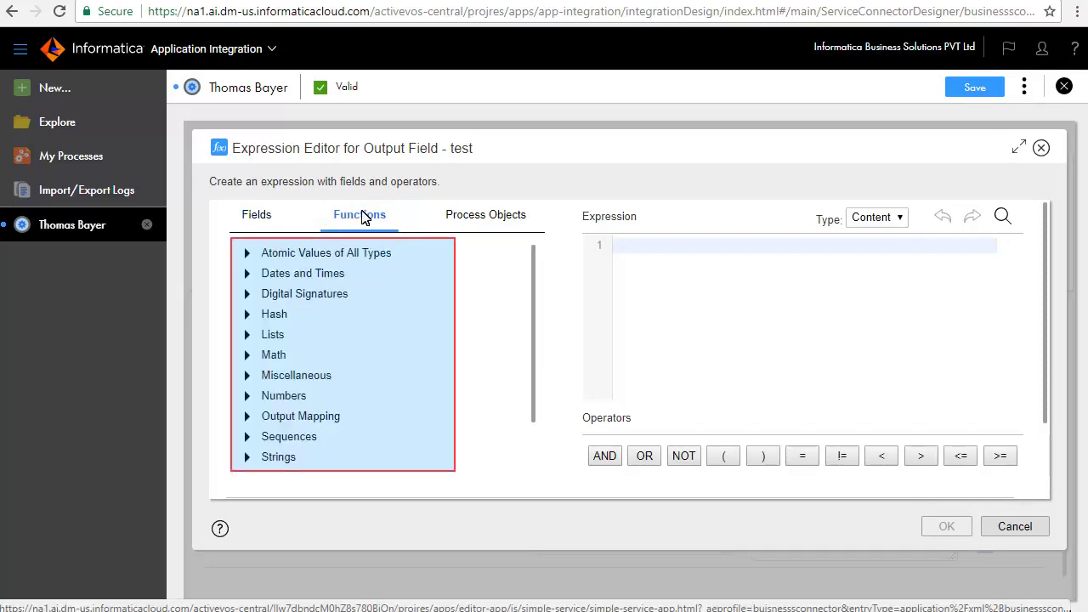
pyautogui.click(471, 212)
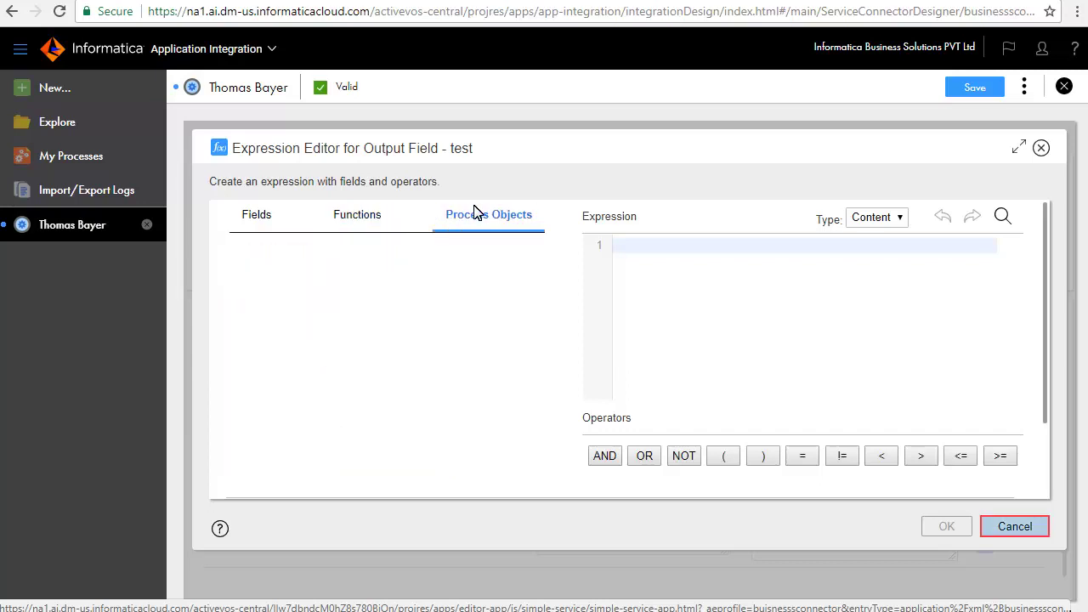
pyautogui.click(1002, 527)
pyautogui.click(1025, 542)
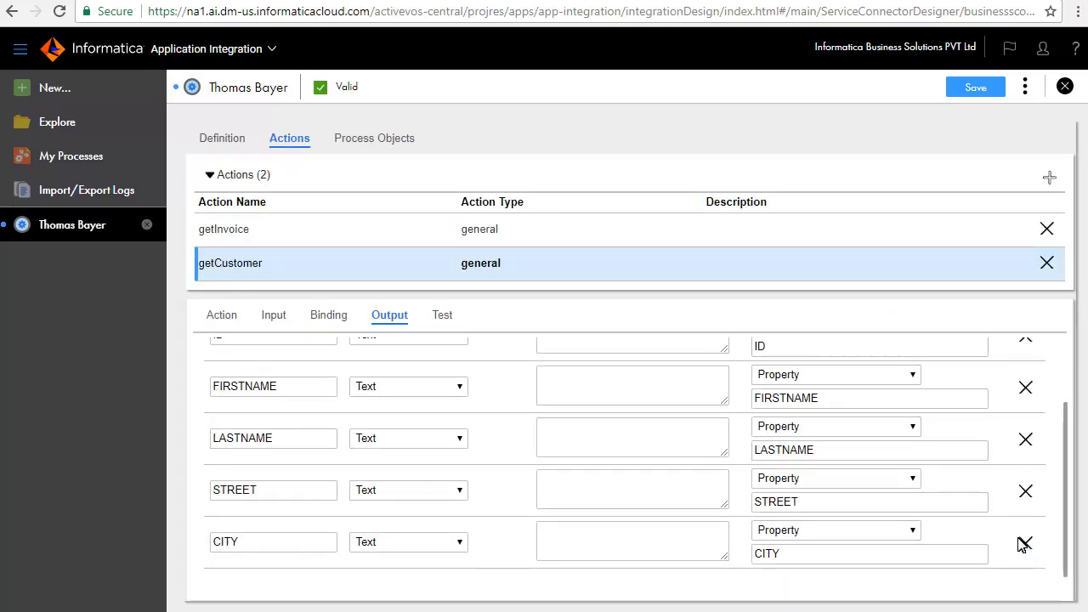
# Test the getCustomer action on the Cloud Server and review the returned output values
pyautogui.click(444, 316)
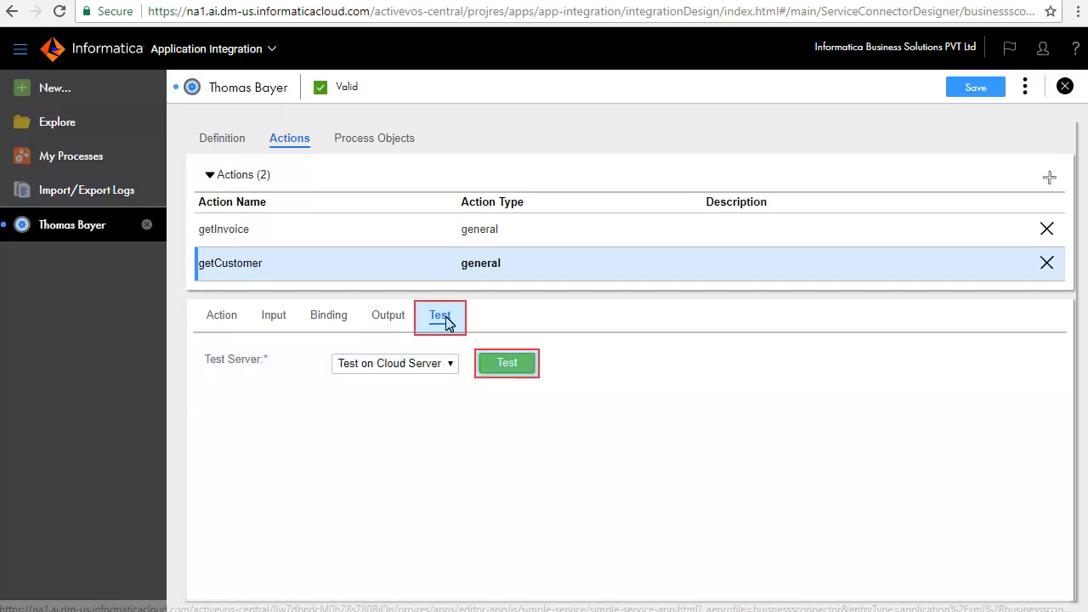
pyautogui.click(510, 364)
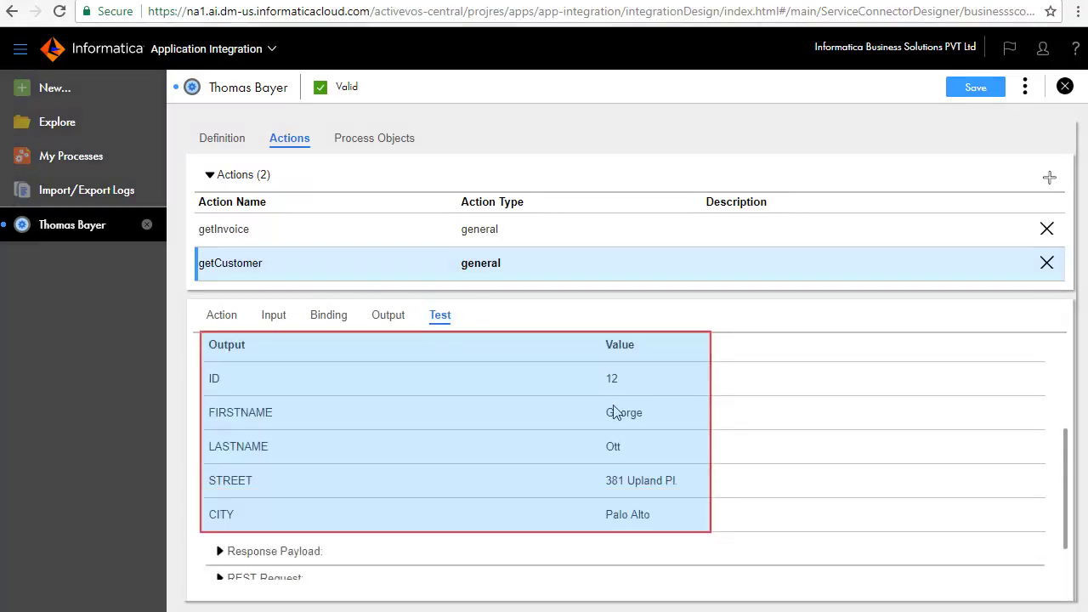
pyautogui.scroll(-1, 612, 414)
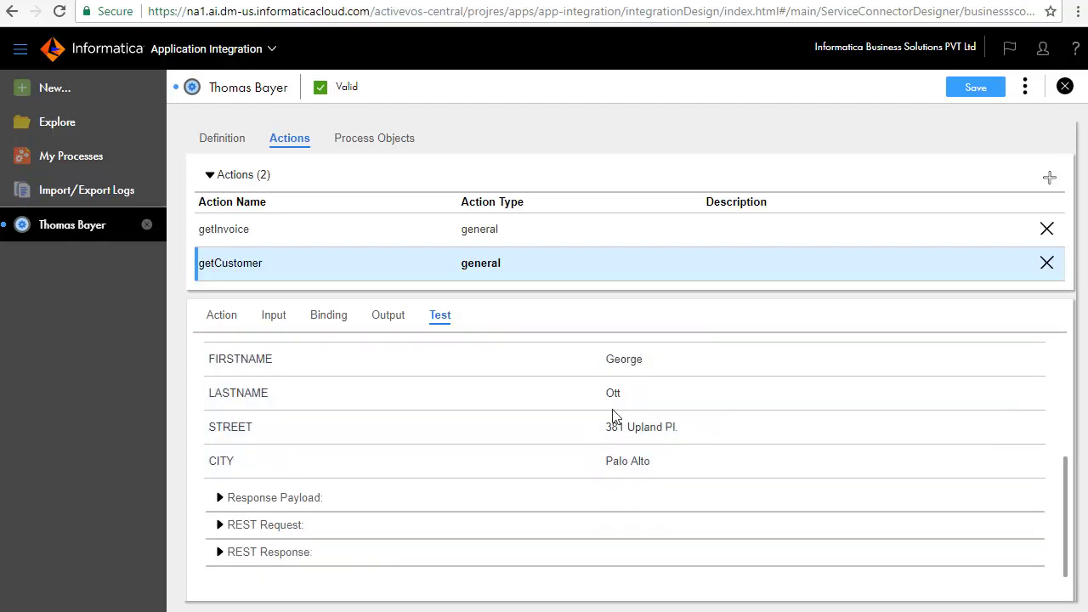
# Expand the response payload of the getCustomer test, and save and publish the Thomas Bayer service connector
pyautogui.click(219, 496)
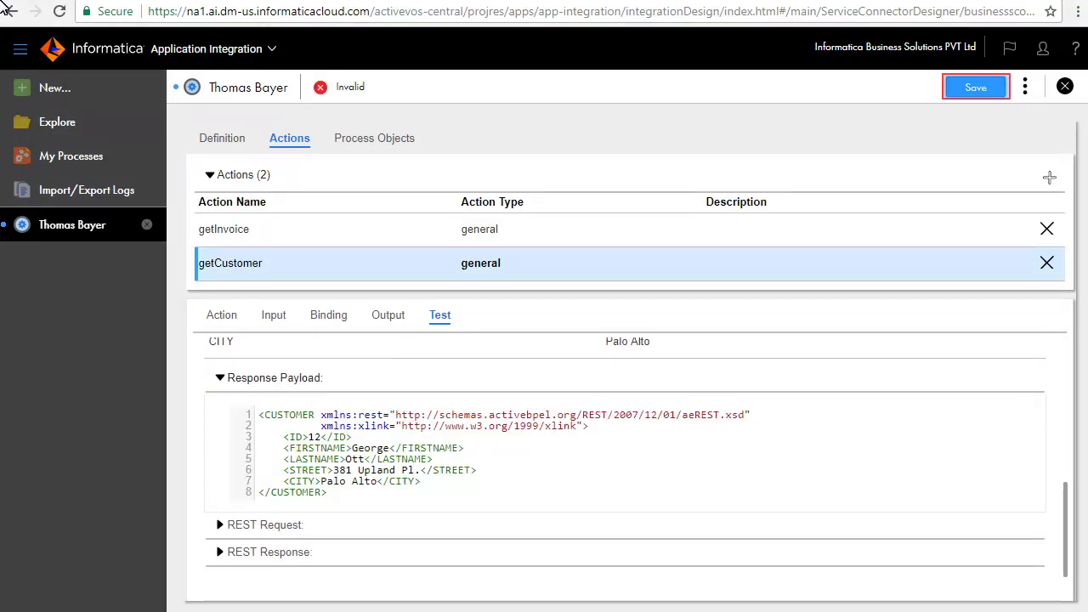
pyautogui.click(975, 89)
pyautogui.click(1026, 86)
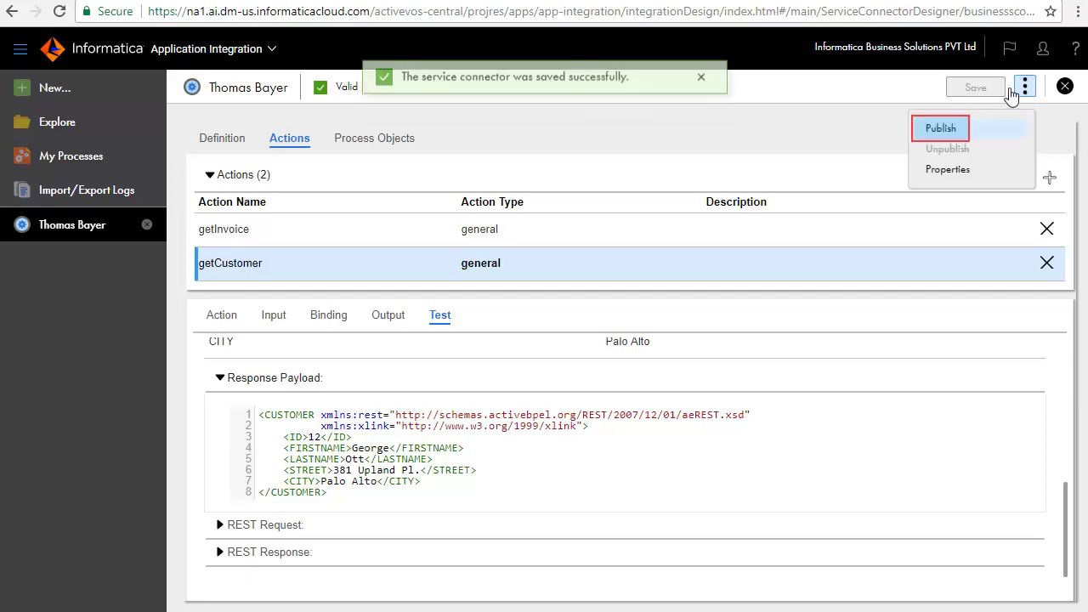
pyautogui.click(966, 130)
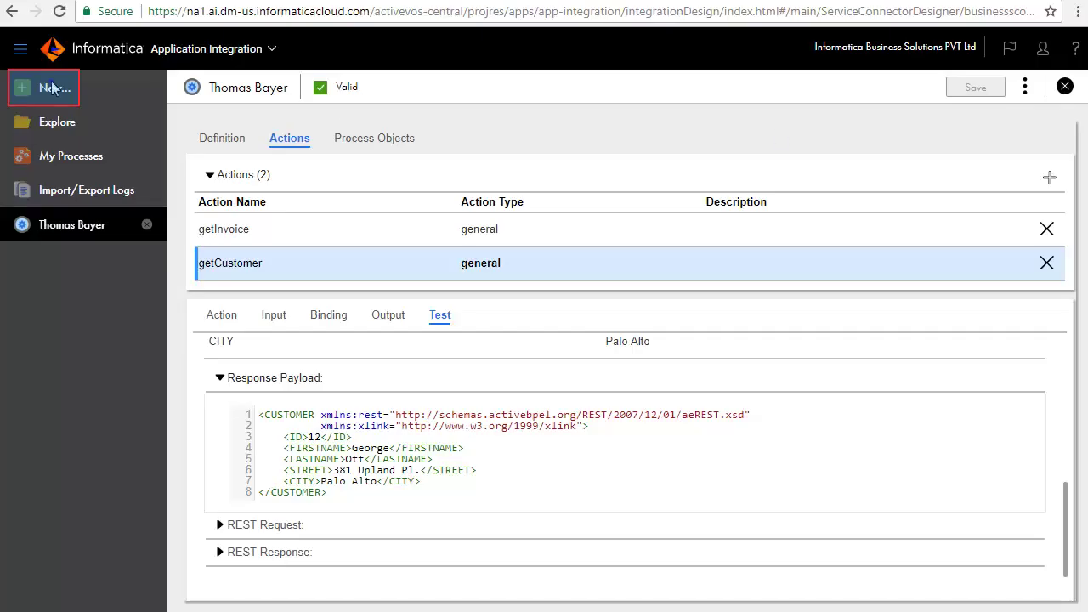
# Create a connection named Thomas-Bayer-Actions with the Thomas Bayer service connector as its type, running on Cloud Server or any Secure Agent
pyautogui.click(51, 87)
pyautogui.click(238, 226)
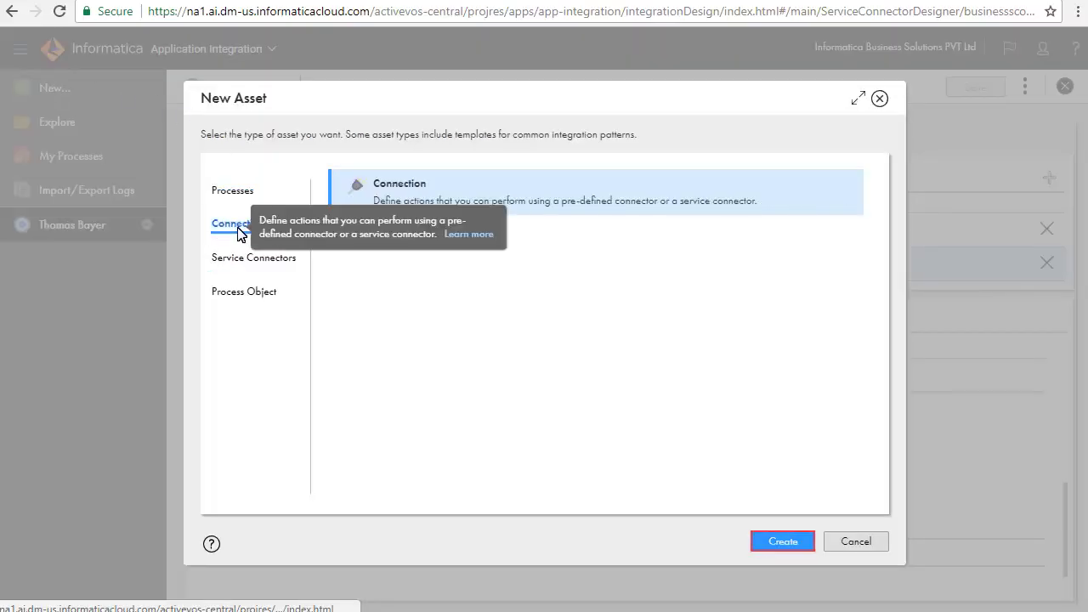
pyautogui.click(781, 541)
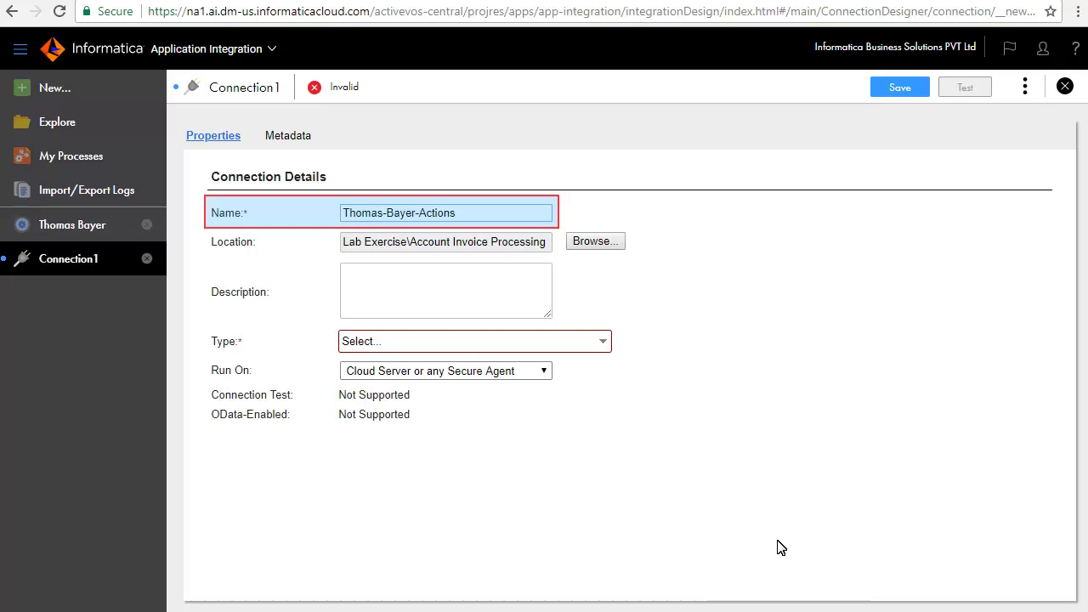
pyautogui.press('Tab')
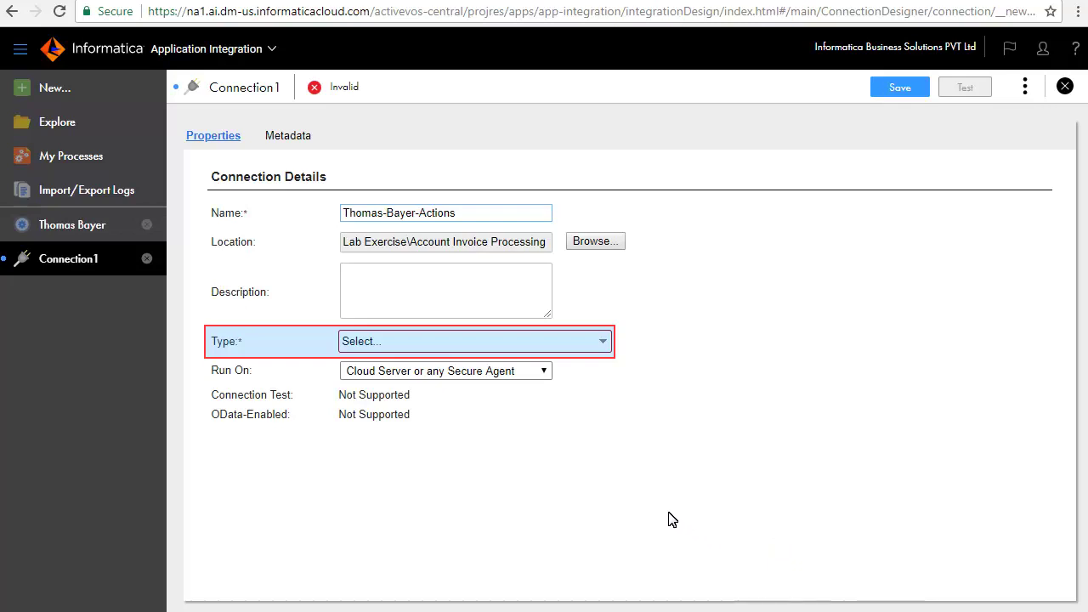
pyautogui.click(586, 341)
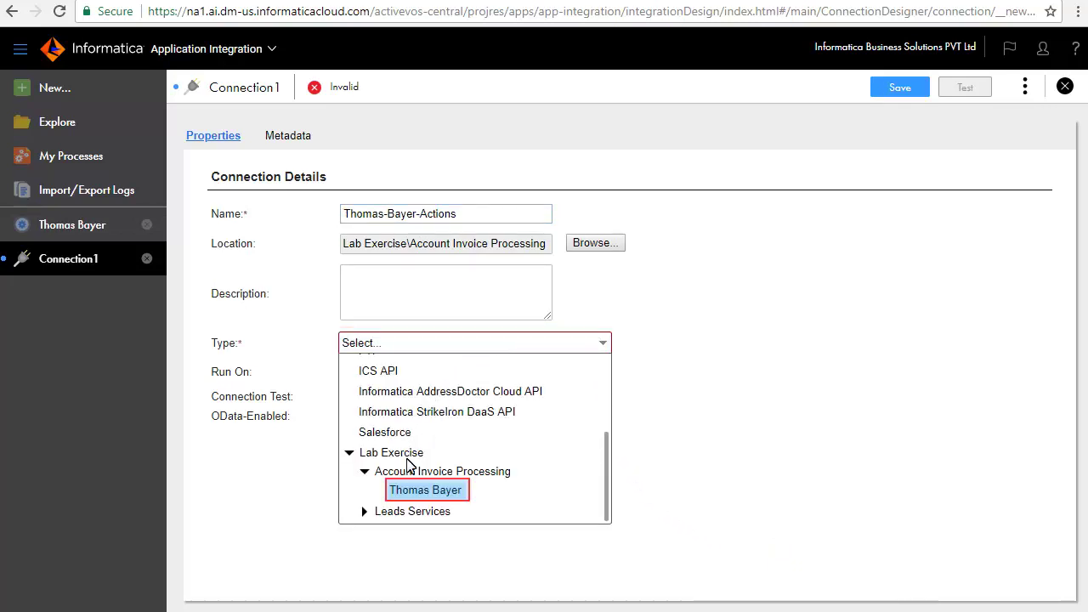
pyautogui.click(405, 491)
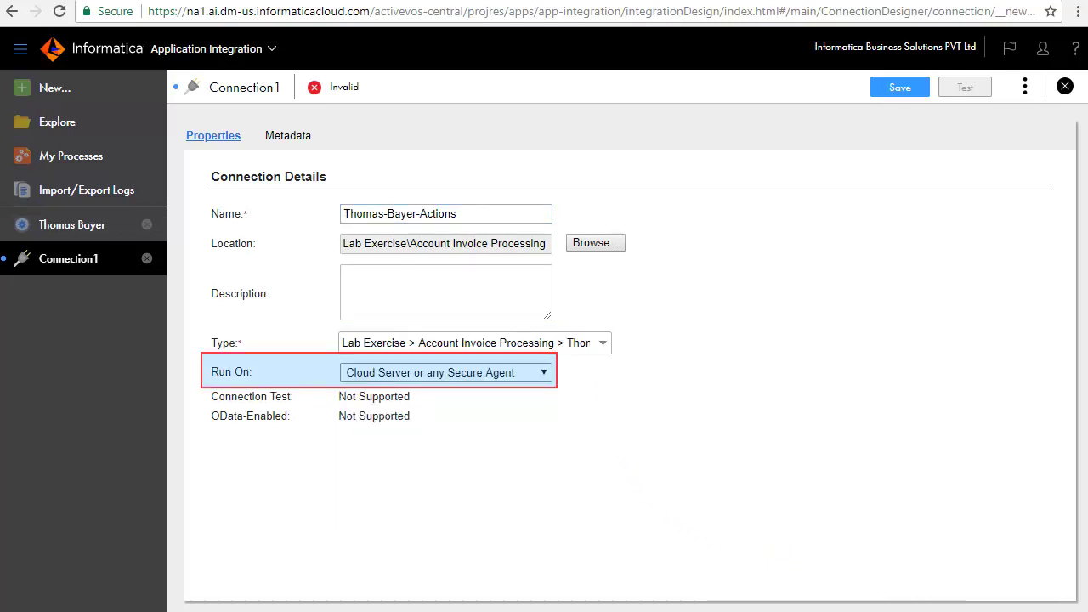
pyautogui.press('Tab')
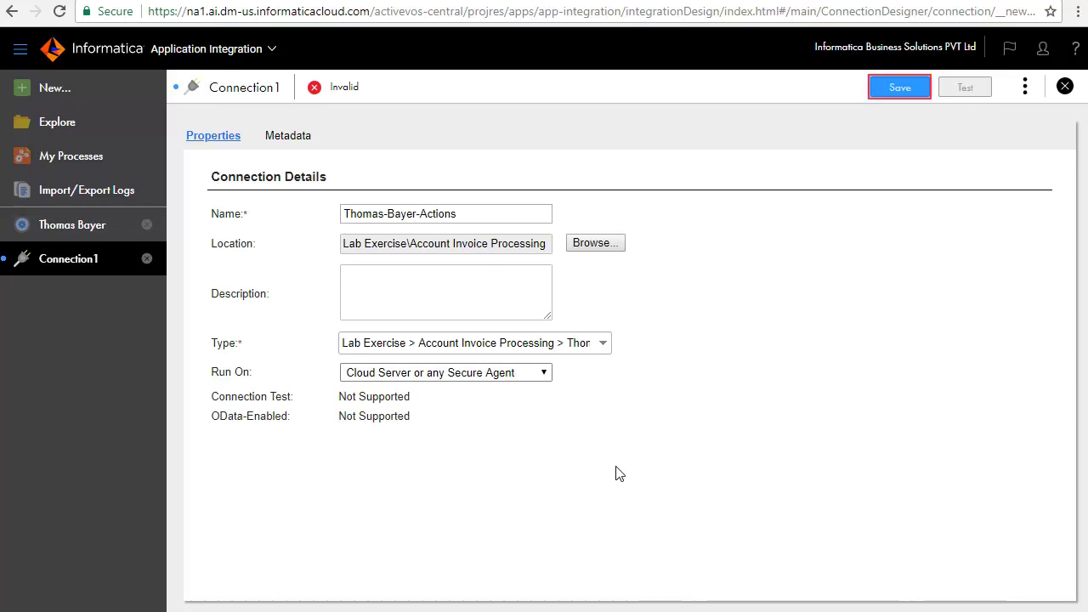
# Save and publish the Thomas-Bayer-Actions connection
pyautogui.click(893, 87)
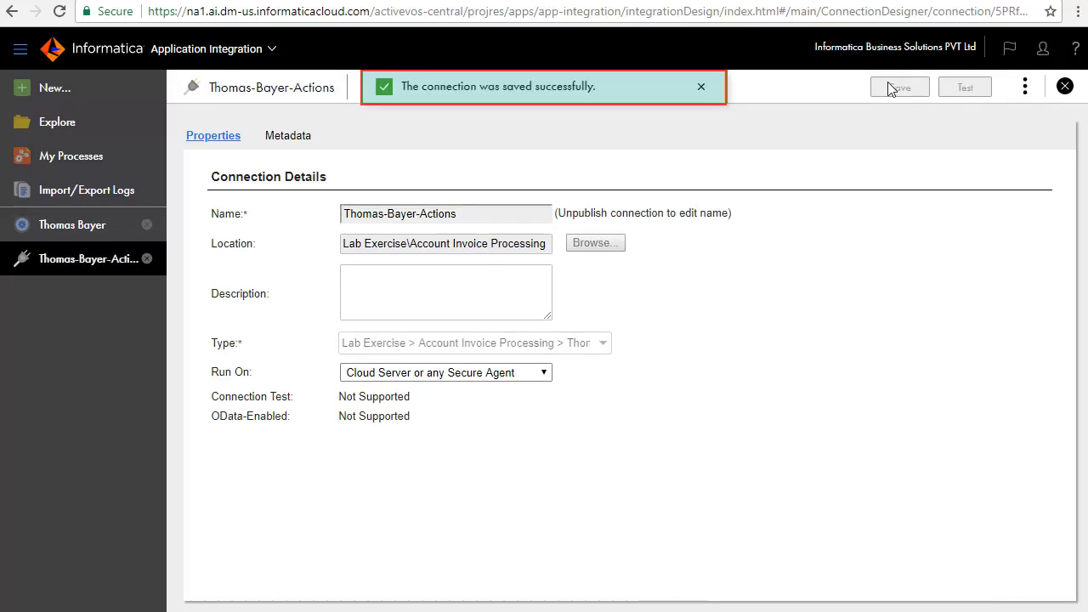
pyautogui.click(1025, 86)
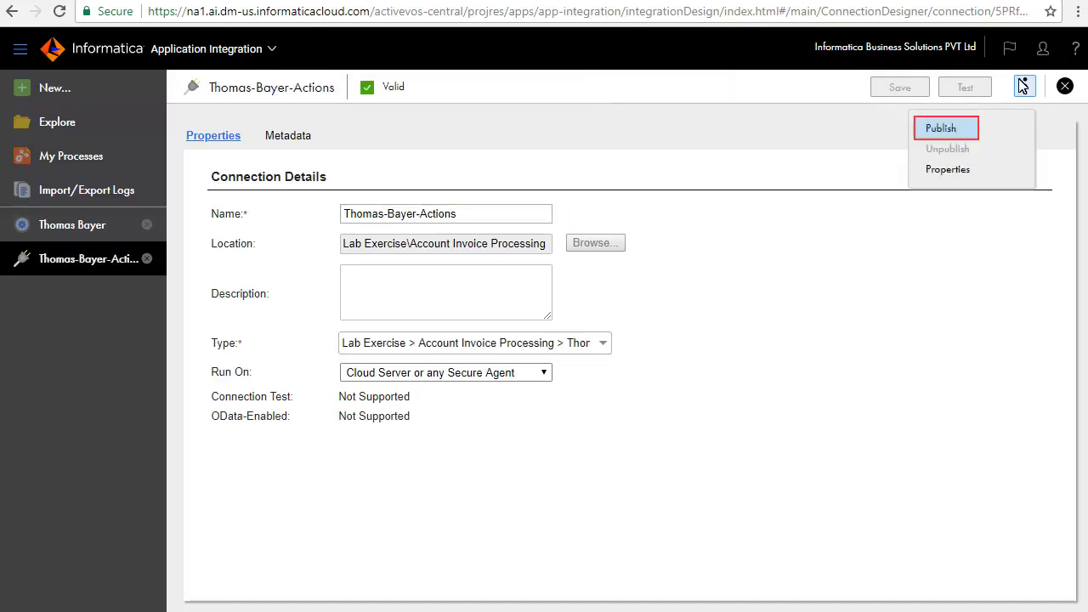
pyautogui.click(935, 127)
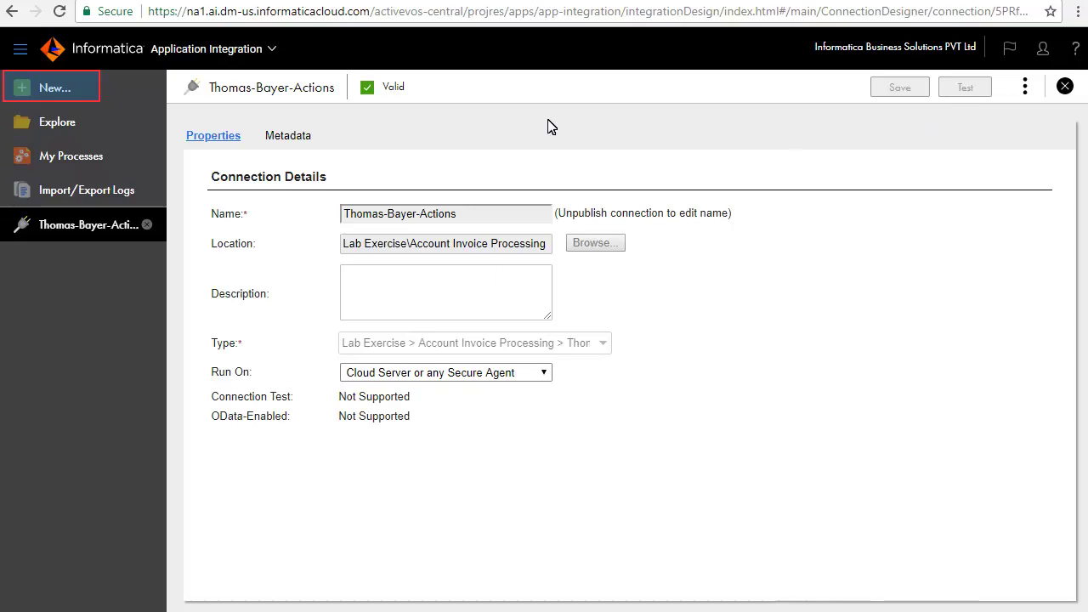
# Create a process named Lookup Invoice and Customer Details and set it to run on the Cloud Server
pyautogui.click(55, 86)
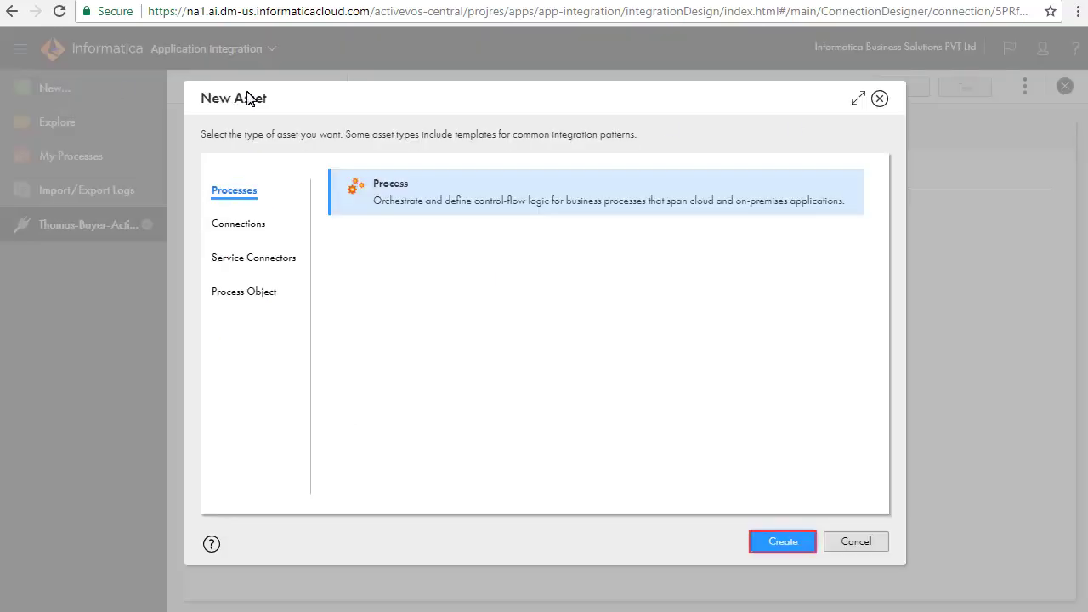
pyautogui.click(779, 540)
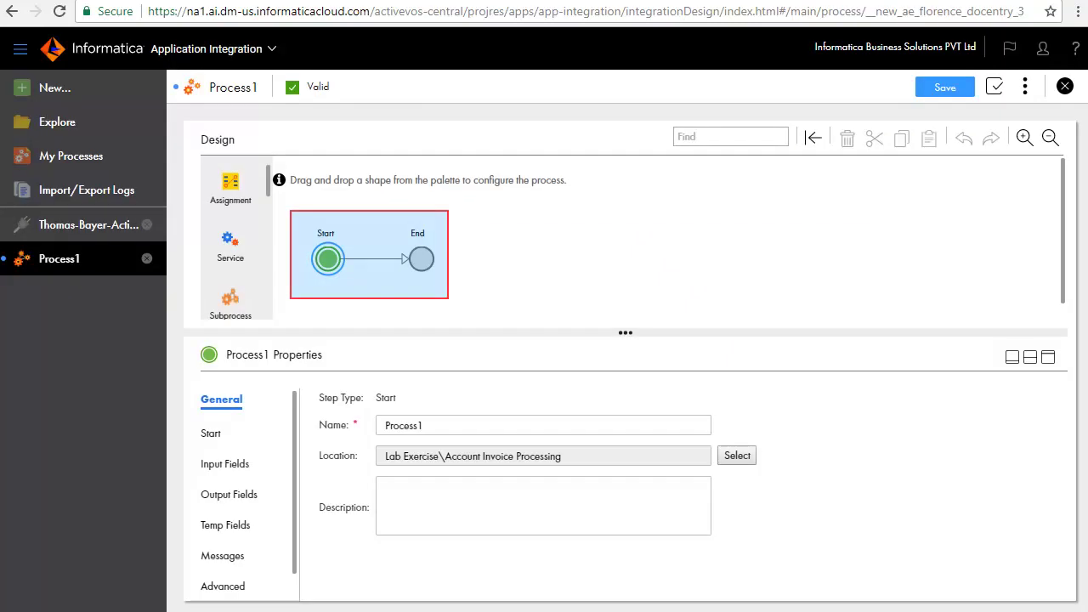
pyautogui.write('Lookup Invoice and Customer Details')
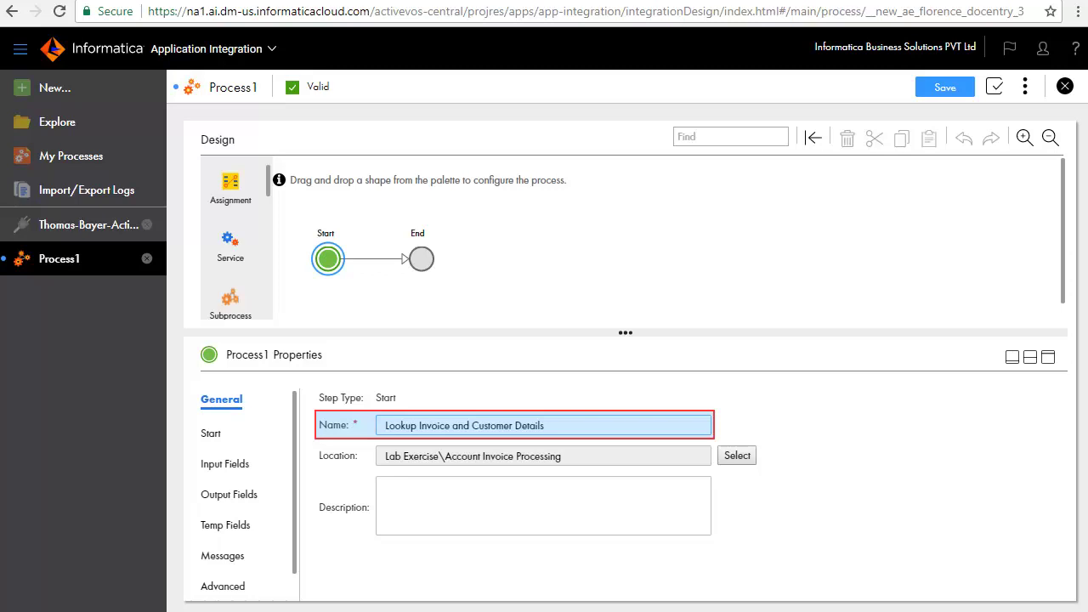
pyautogui.click(213, 435)
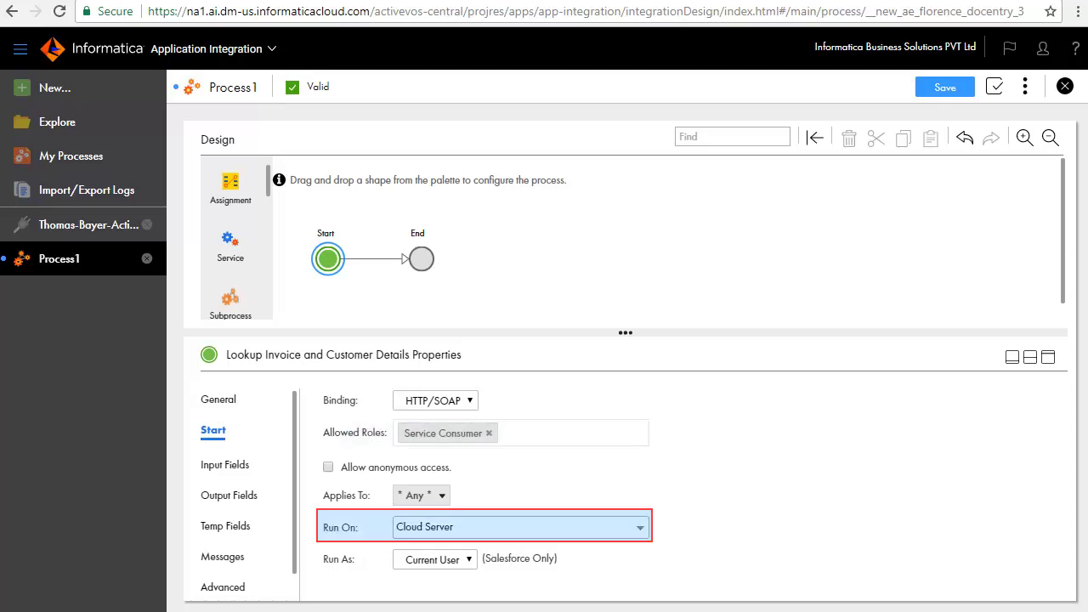
# Add a Text input field named invoiceID_in to the process and mark it as required
pyautogui.click(215, 464)
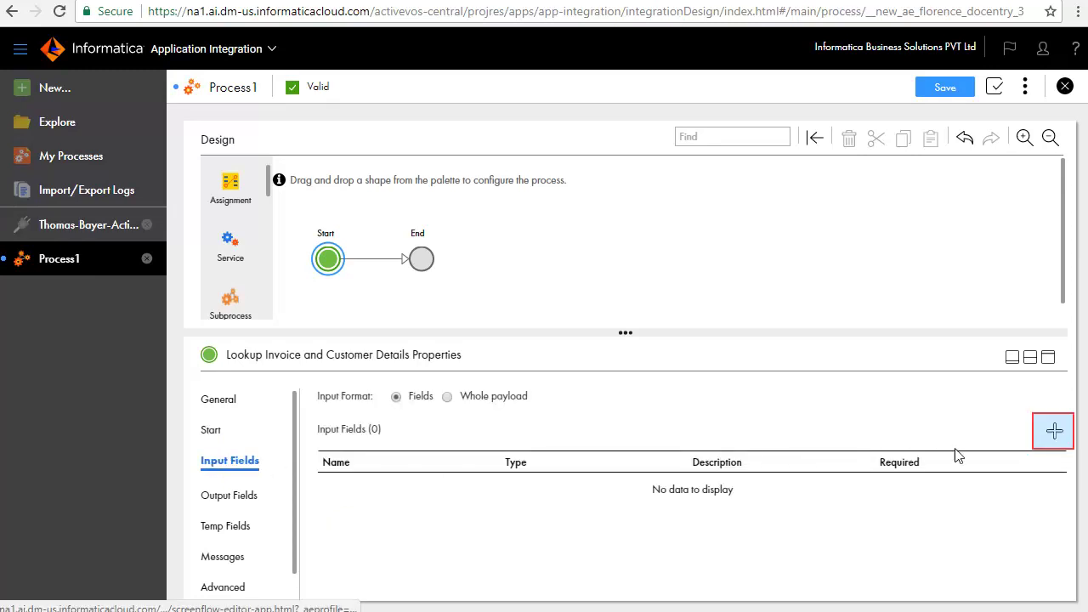
pyautogui.click(1053, 433)
pyautogui.click(352, 496)
pyautogui.write('invoiceID_in')
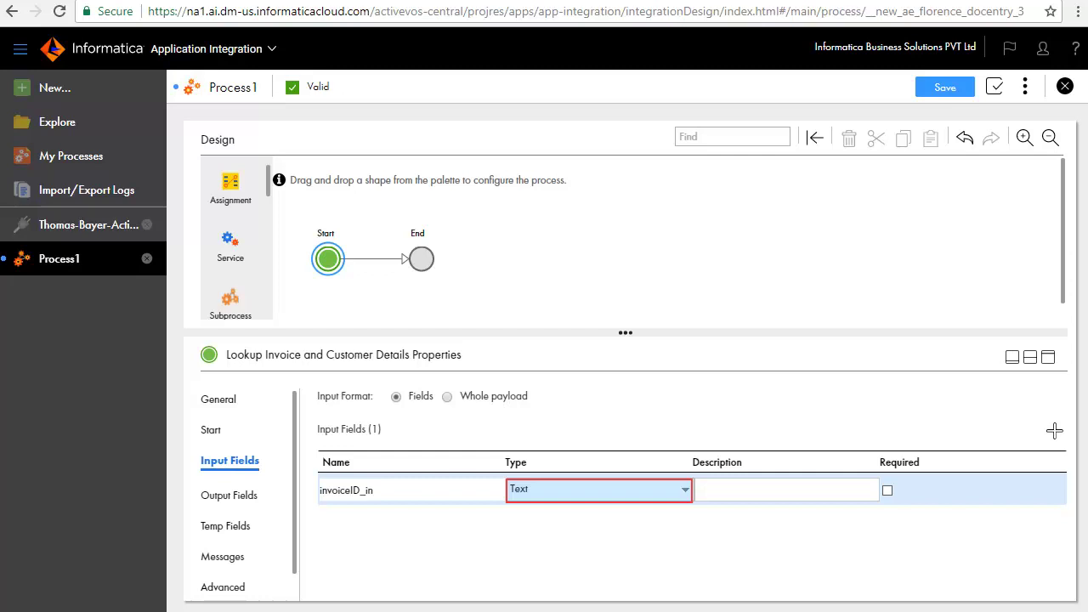
pyautogui.press('Return')
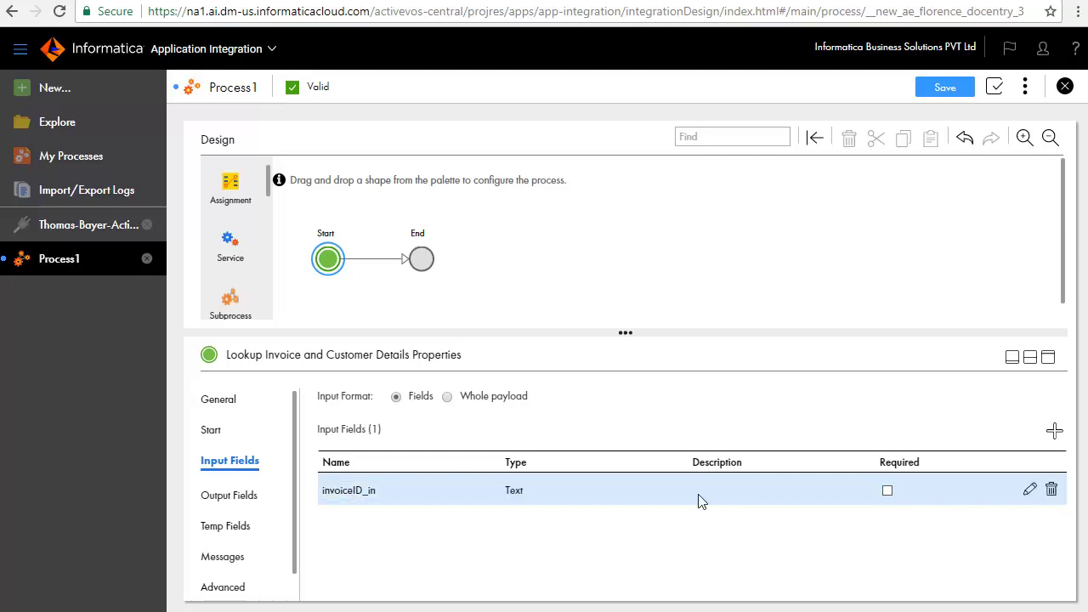
pyautogui.click(888, 491)
# Add Text output fields INVOICEID, CUSTOMERID, TOTAL, FIRSTNAME, LASTNAME, STREET and CITY to the process
pyautogui.click(229, 494)
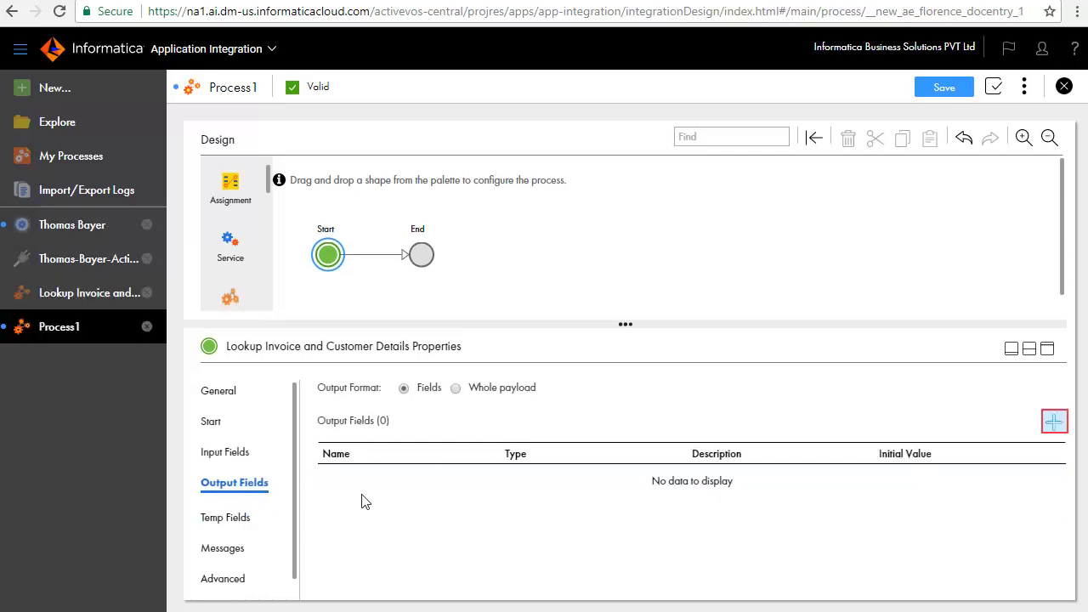
pyautogui.click(1054, 422)
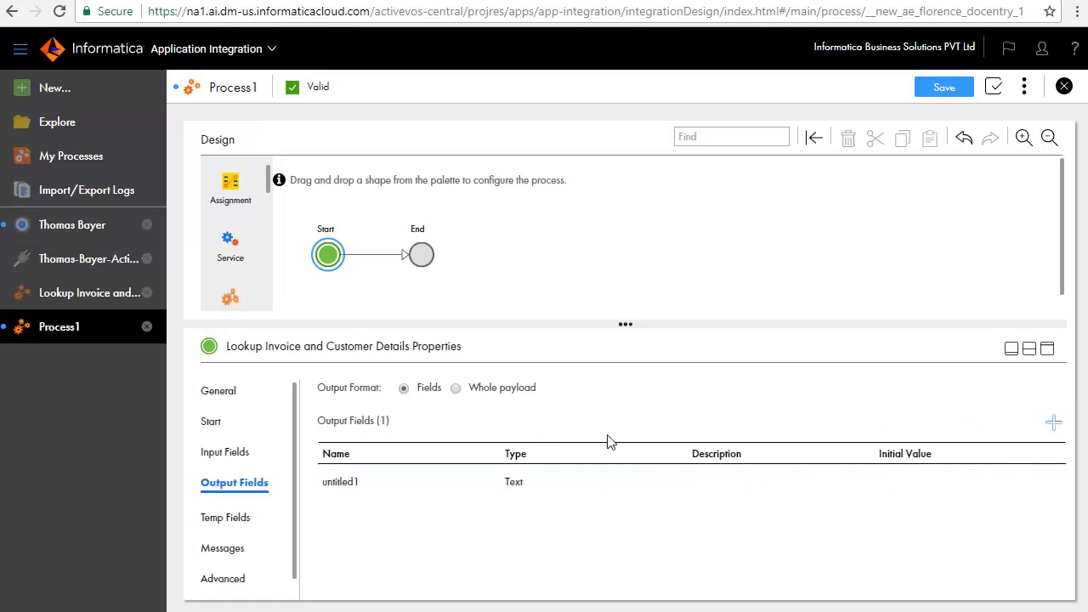
pyautogui.click(355, 482)
pyautogui.write('INVOICEID')
pyautogui.press('Tab')
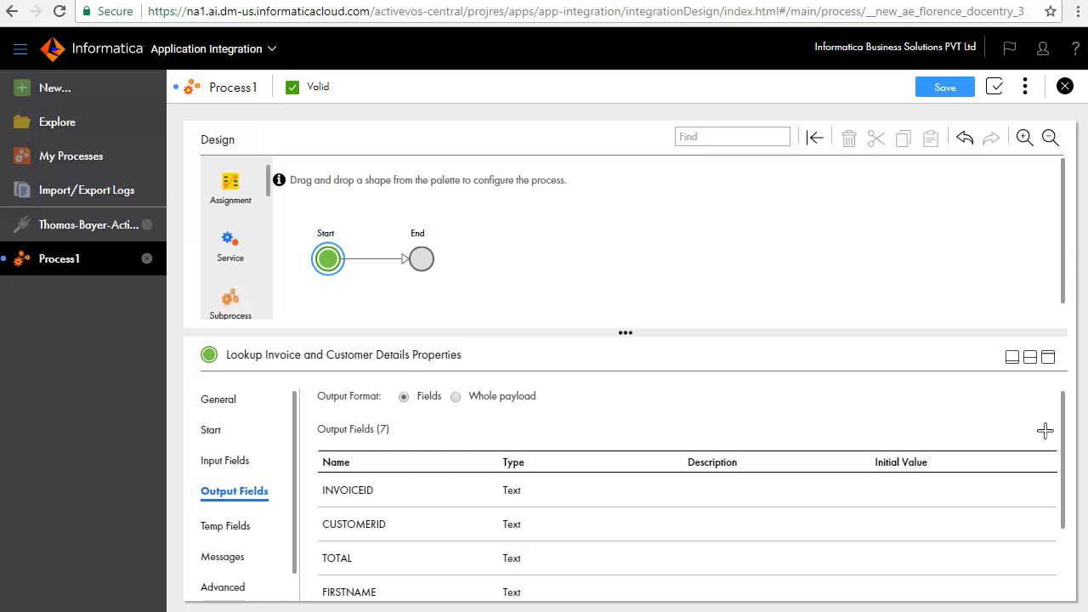
pyautogui.scroll(-5, 423, 556)
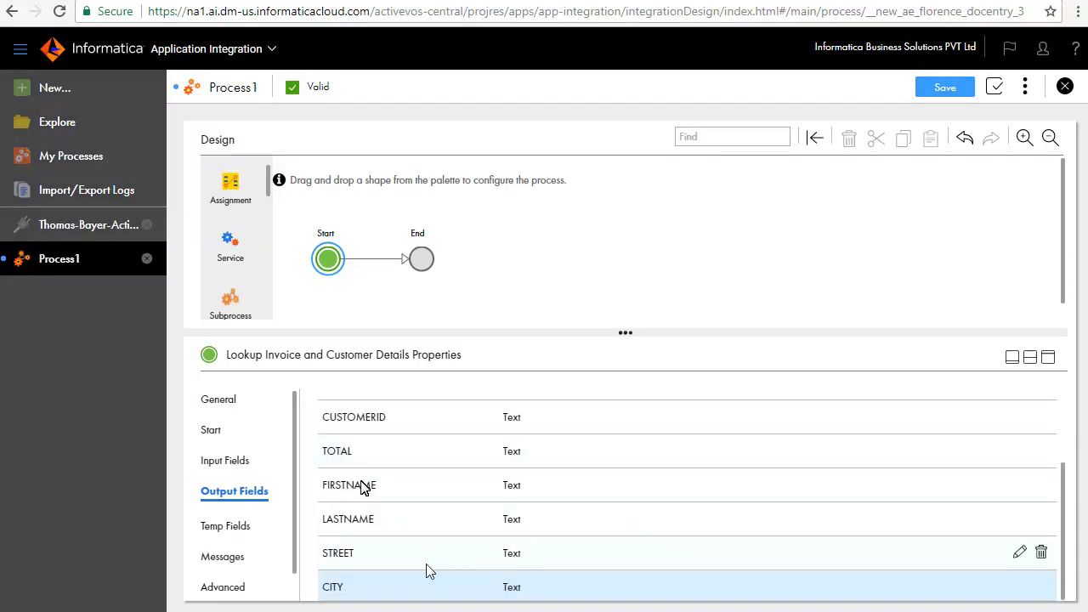
# Set the tracing level of the process to Verbose
pyautogui.click(215, 585)
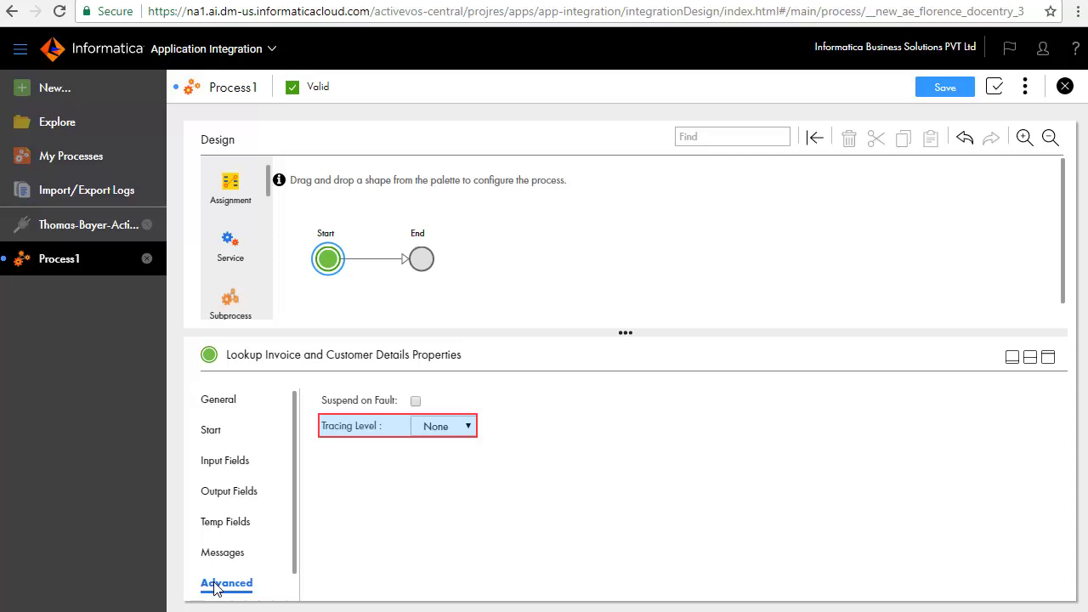
pyautogui.click(467, 429)
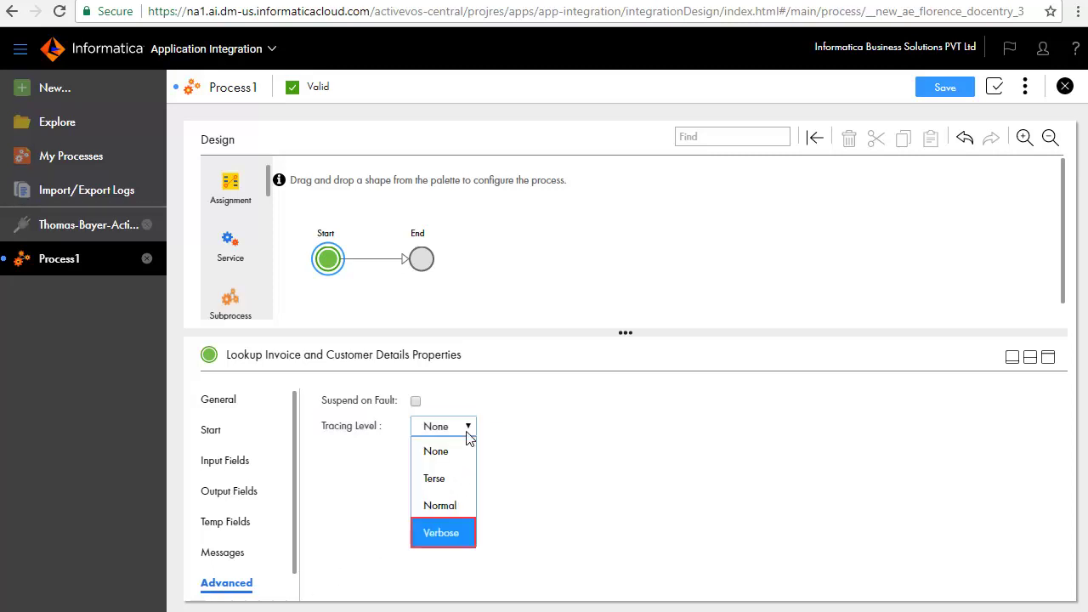
pyautogui.click(445, 532)
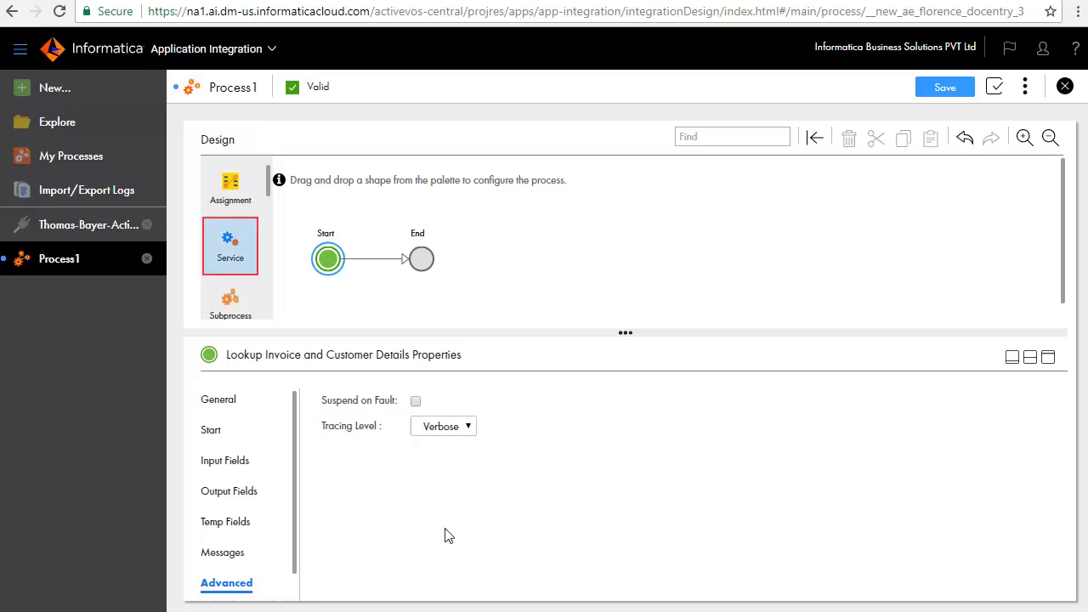
# Add a Get Invoice Details service step that runs getInvoice through the Thomas-Bayer-Actions connection, with its input taken from the invoiceID_in field
pyautogui.moveTo(232, 253); pyautogui.dragTo(368, 252)
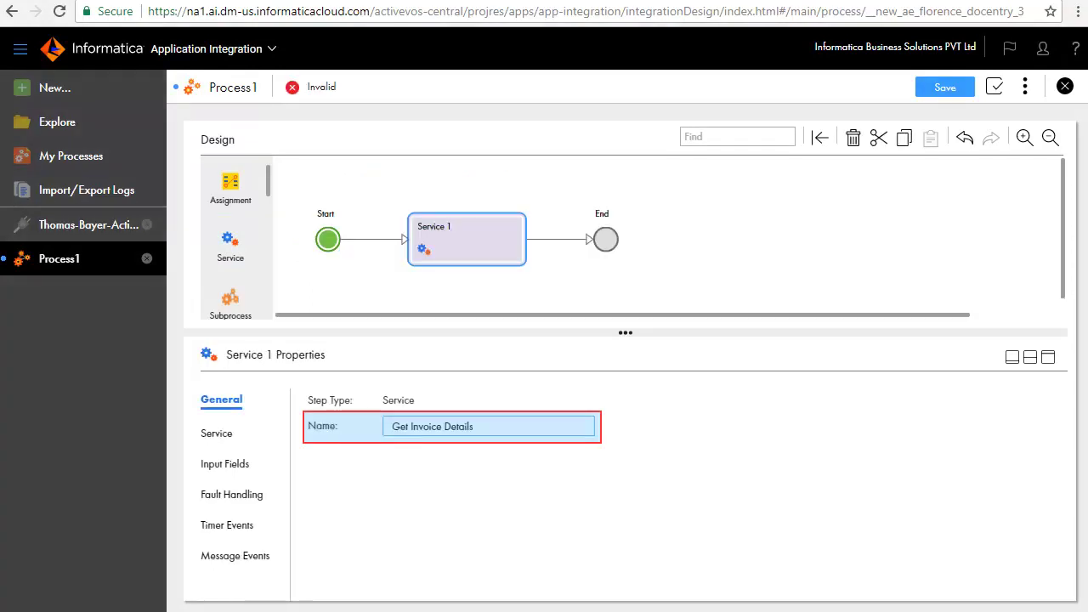
pyautogui.press('Return')
pyautogui.click(213, 430)
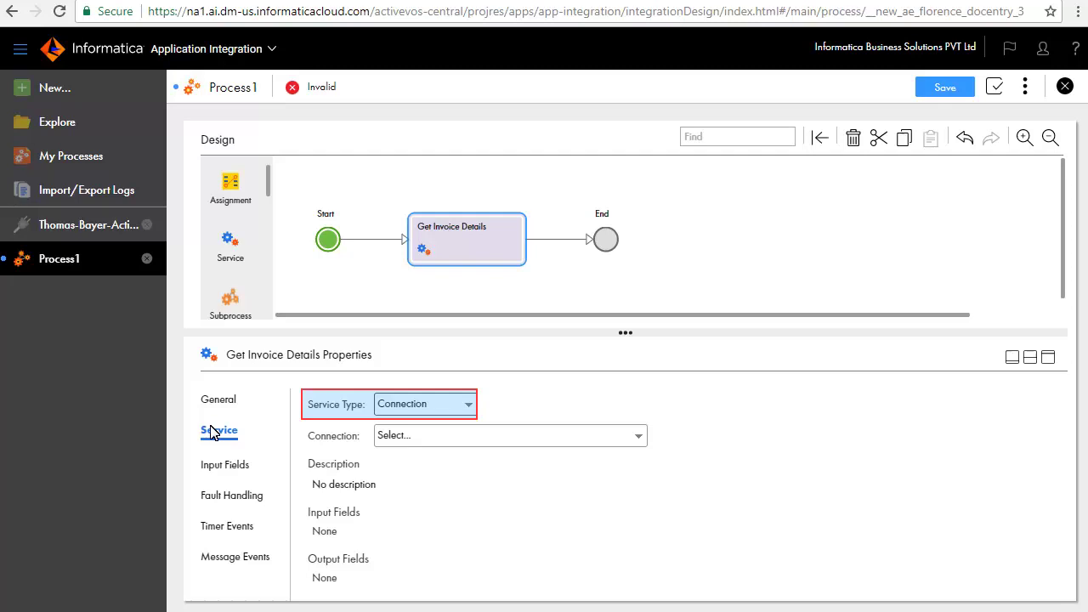
pyautogui.click(434, 440)
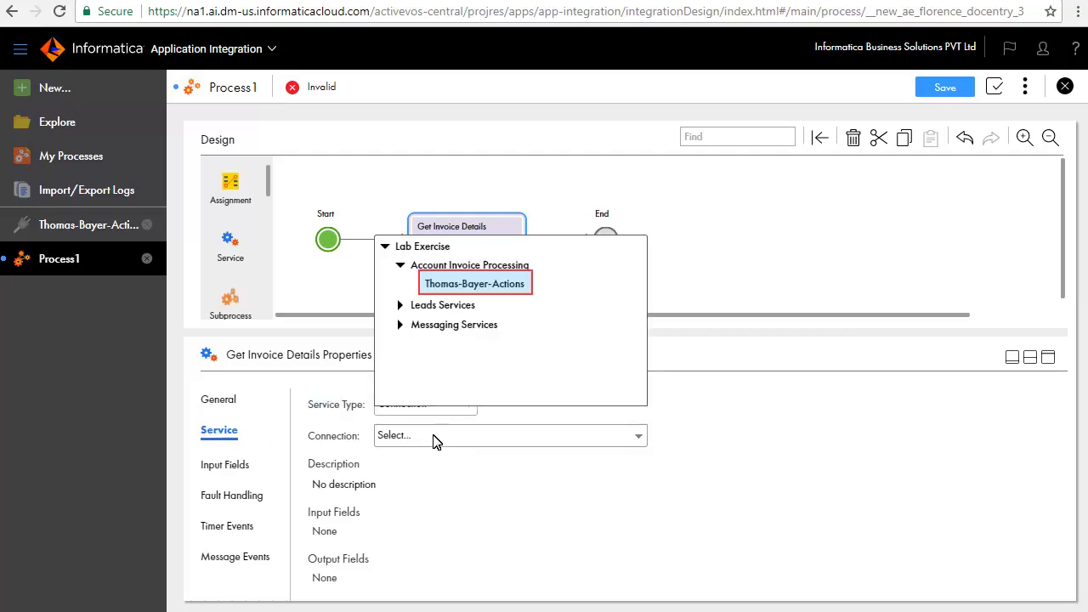
pyautogui.click(443, 286)
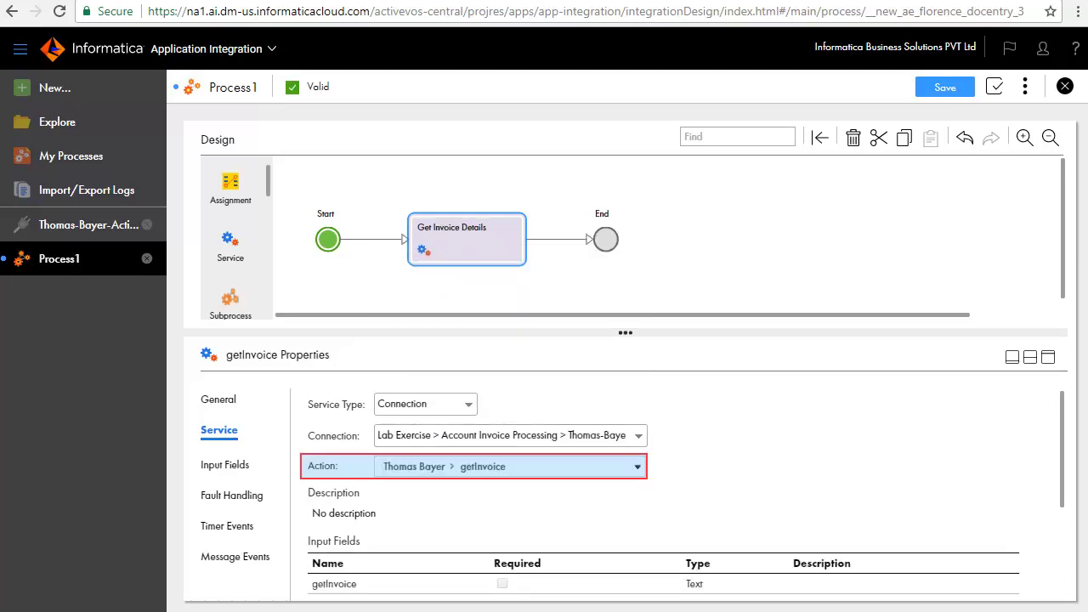
pyautogui.click(231, 466)
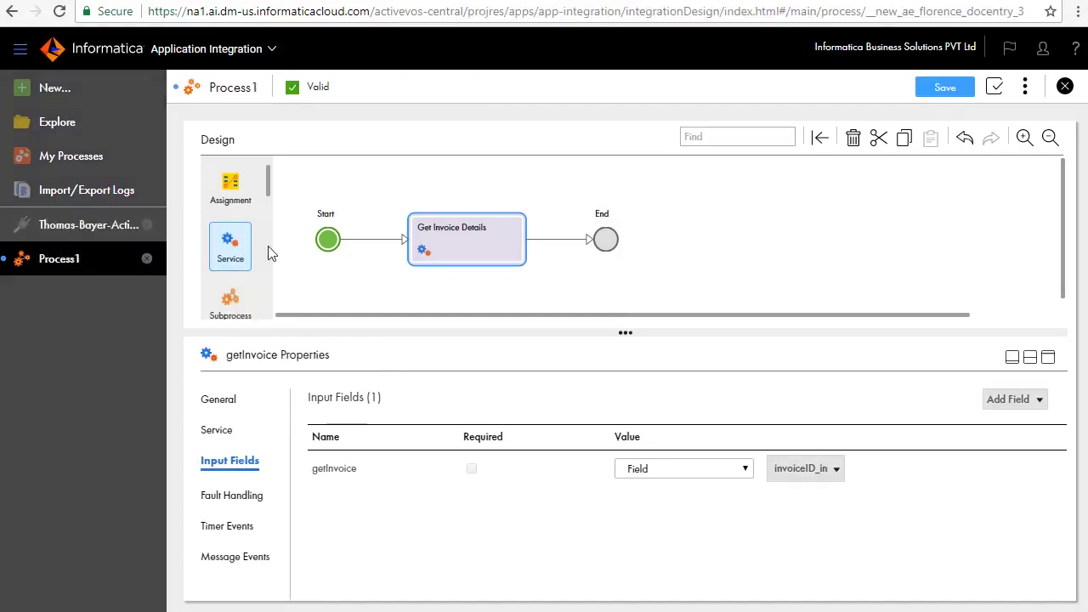
# Add a service step named Get Customer Details between Get Invoice Details and End
pyautogui.moveTo(231, 246); pyautogui.dragTo(561, 239)
pyautogui.write('Get Customer Details')
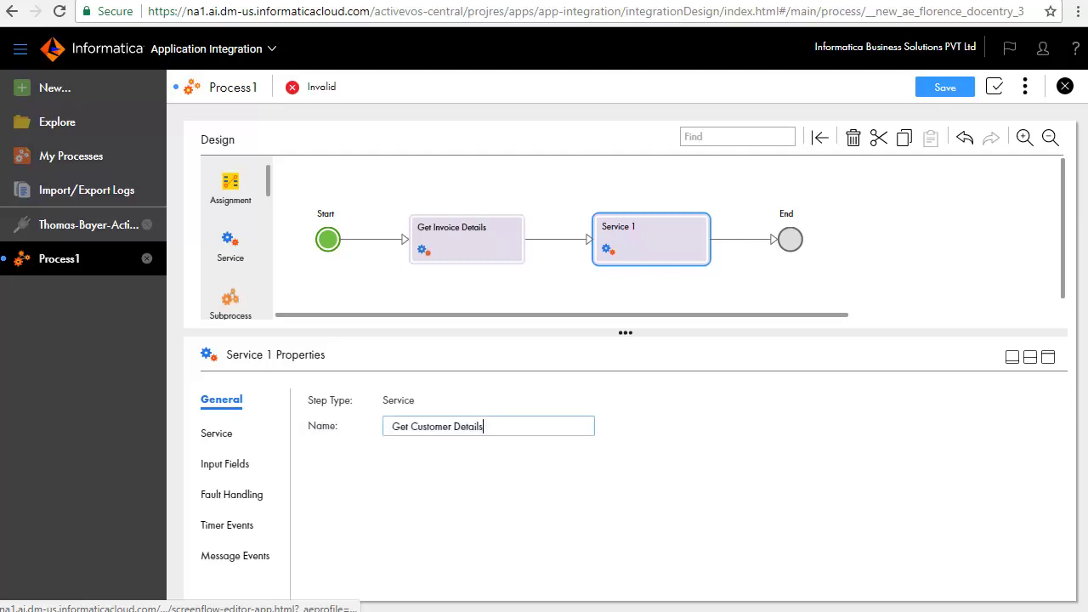
pyautogui.press('Tab')
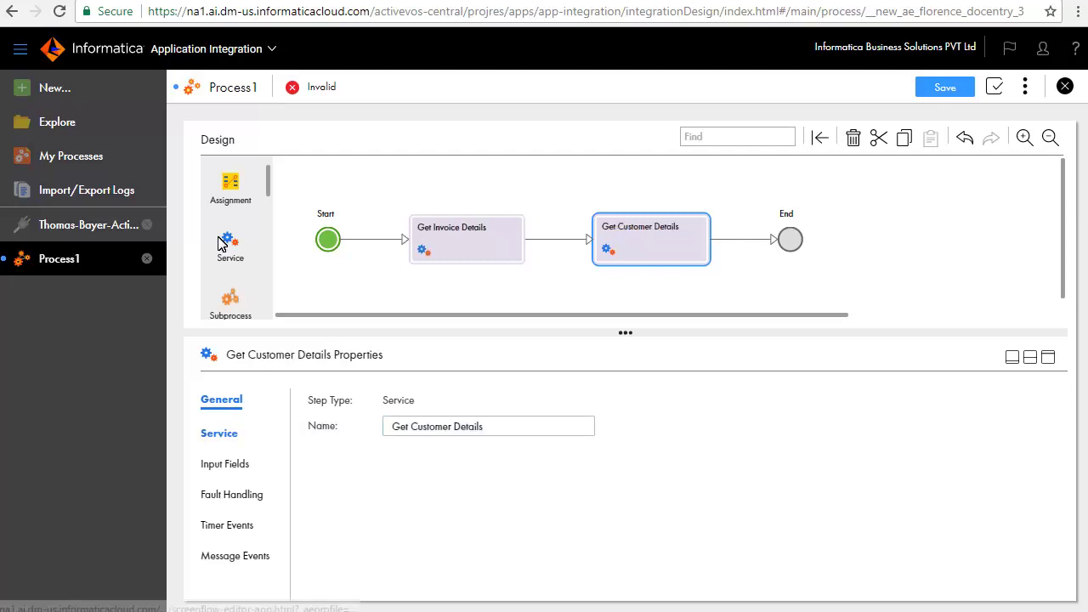
# Configure the Get Customer Details step to run the getCustomer action through the Thomas-Bayer-Actions connection
pyautogui.click(223, 432)
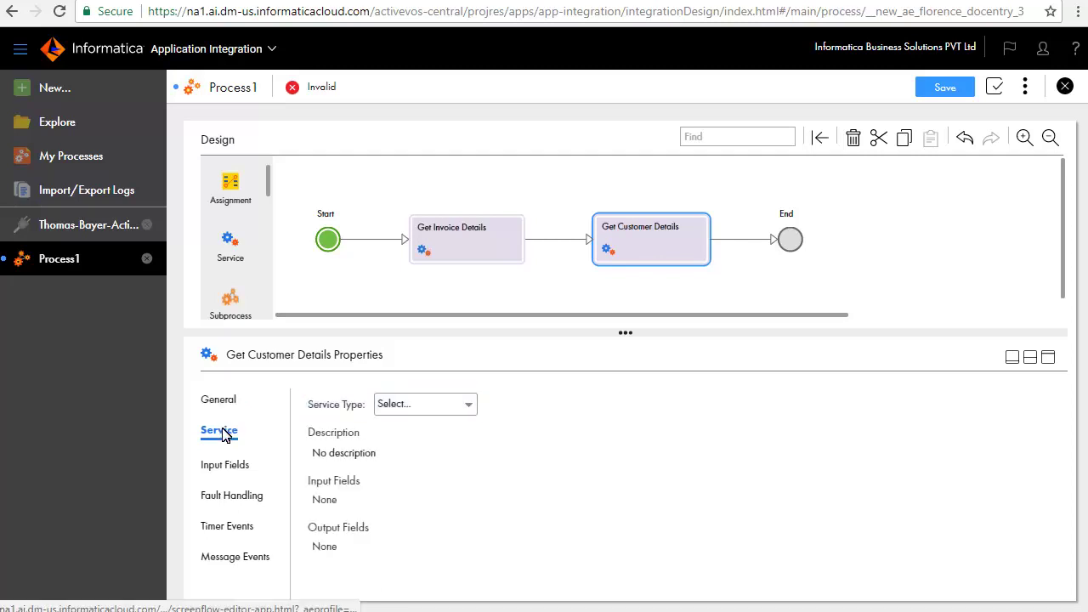
pyautogui.click(422, 407)
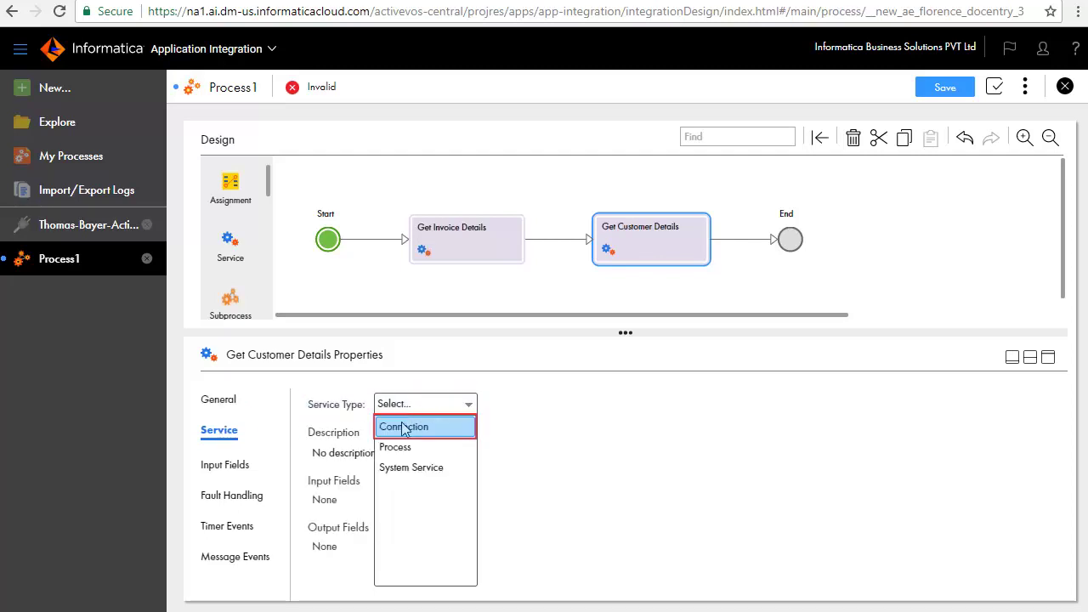
pyautogui.click(403, 428)
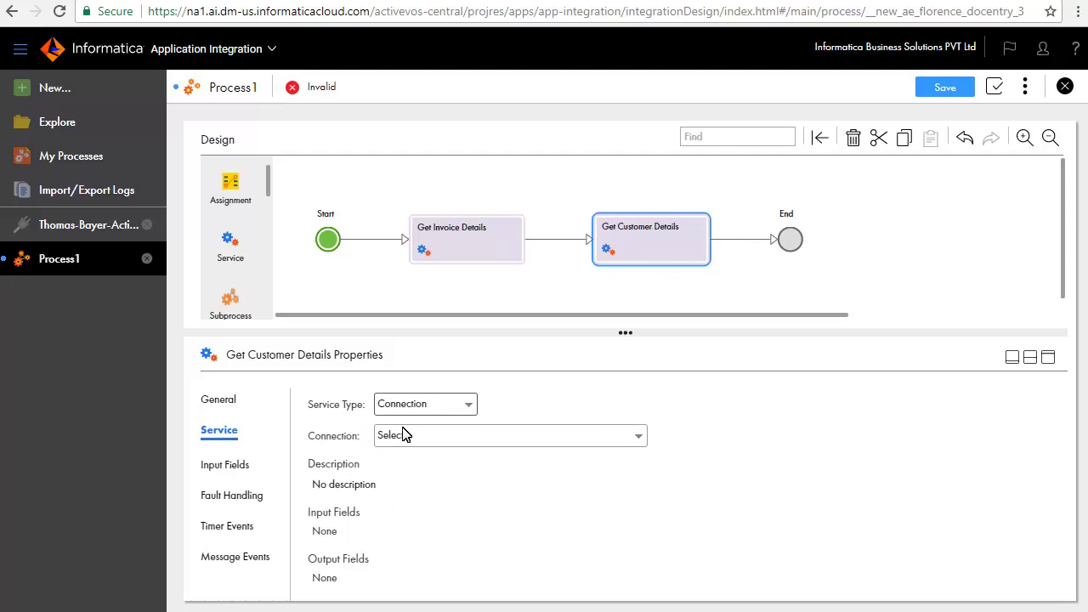
pyautogui.click(417, 440)
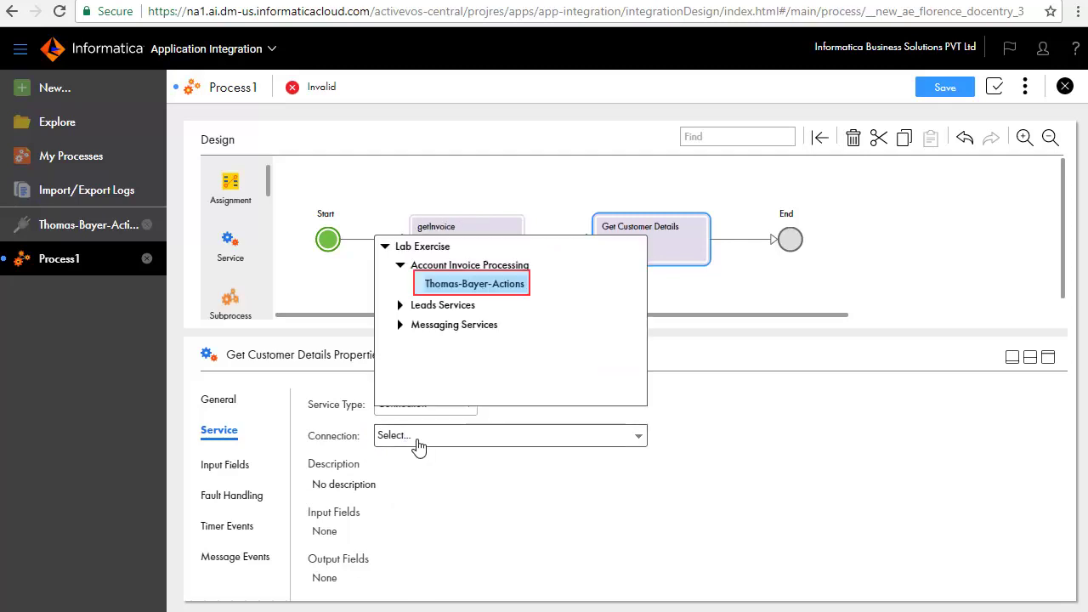
pyautogui.click(446, 284)
pyautogui.click(630, 466)
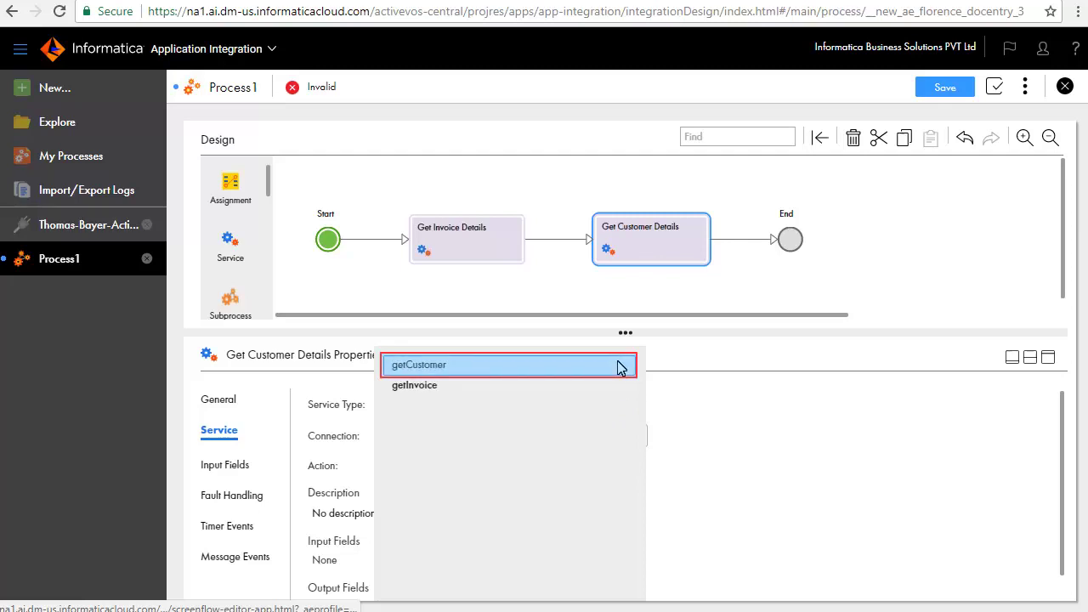
pyautogui.click(442, 374)
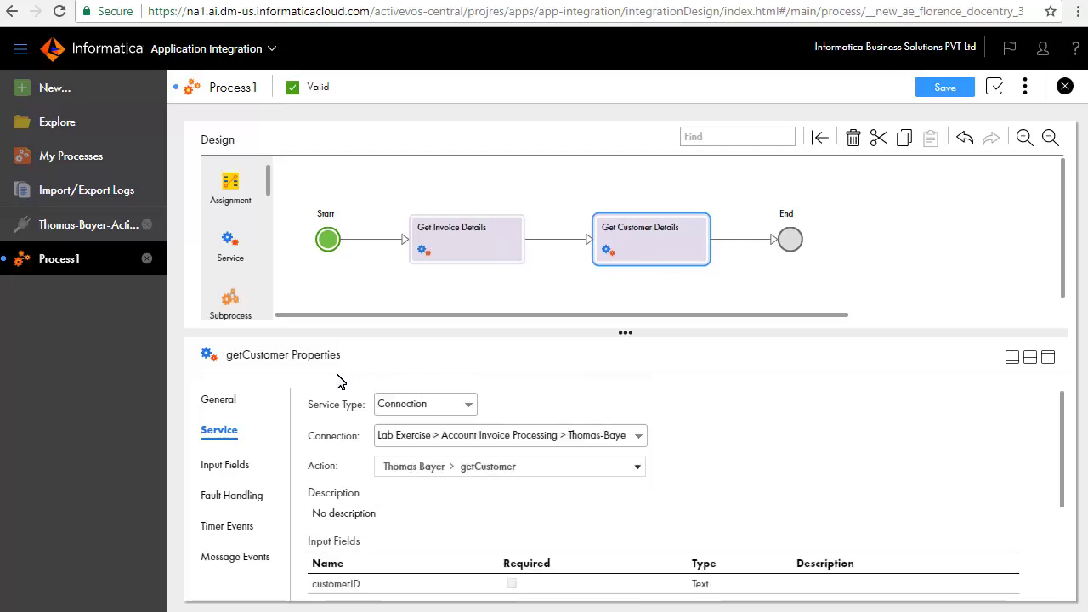
# Add the customerID input field to the Get Customer Details step and take its value from the CUSTOMERID field
pyautogui.click(224, 466)
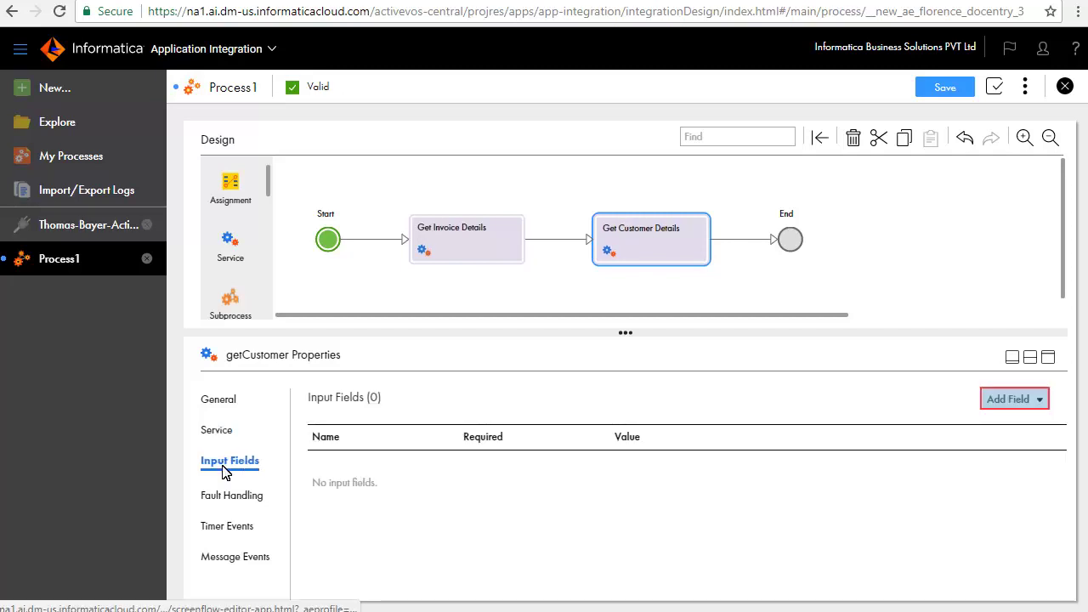
pyautogui.click(1016, 400)
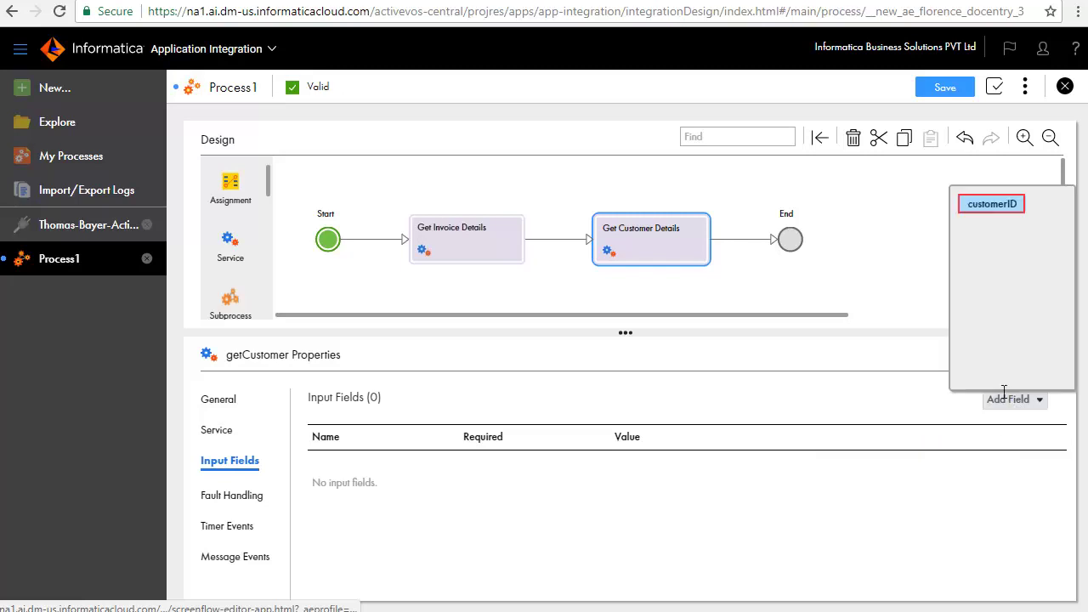
pyautogui.click(985, 201)
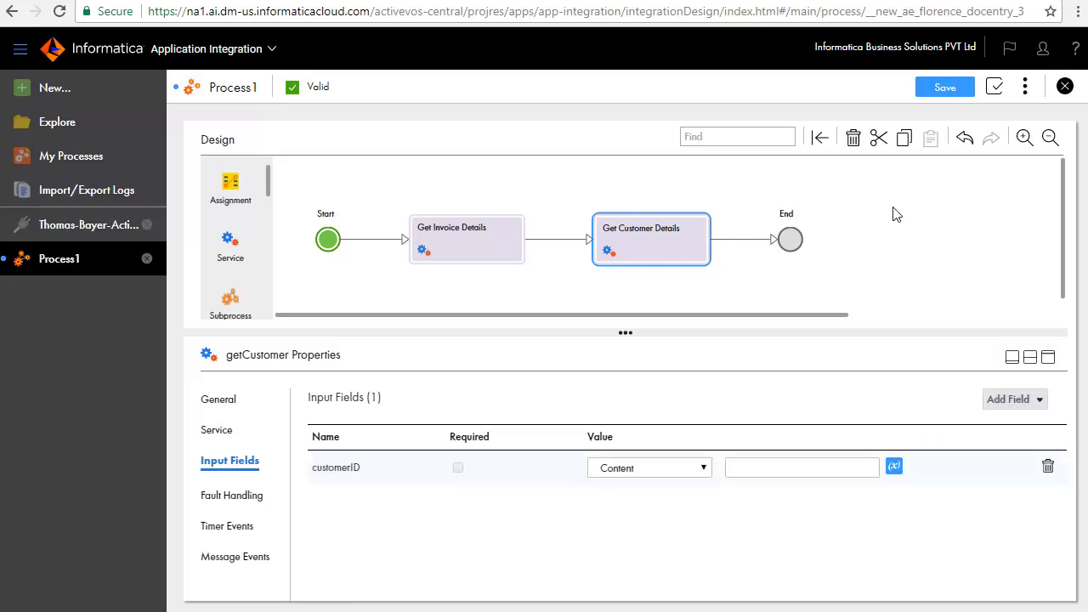
pyautogui.click(692, 469)
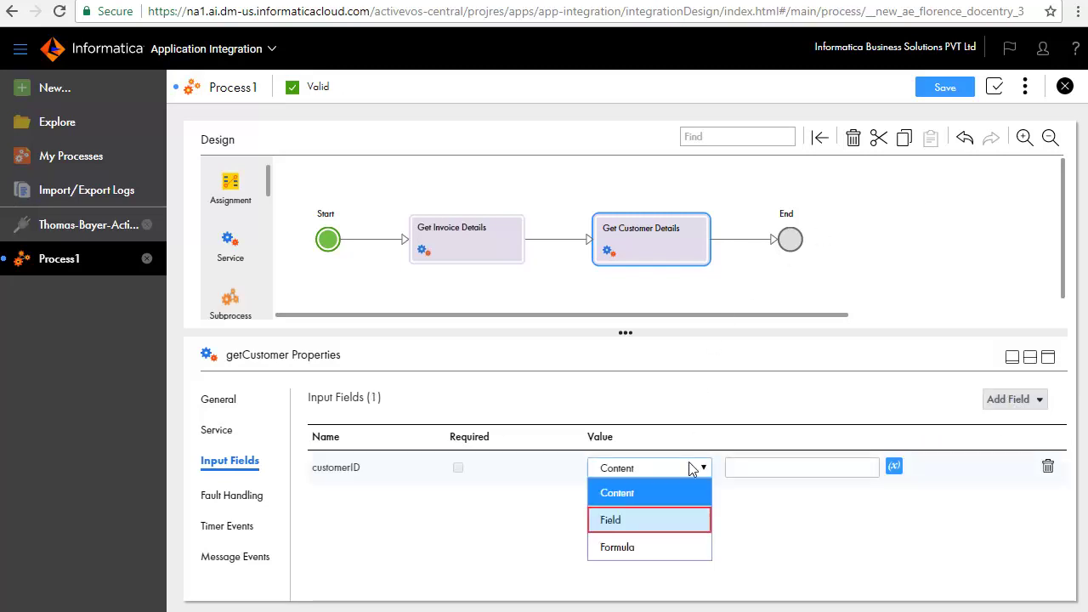
pyautogui.click(640, 520)
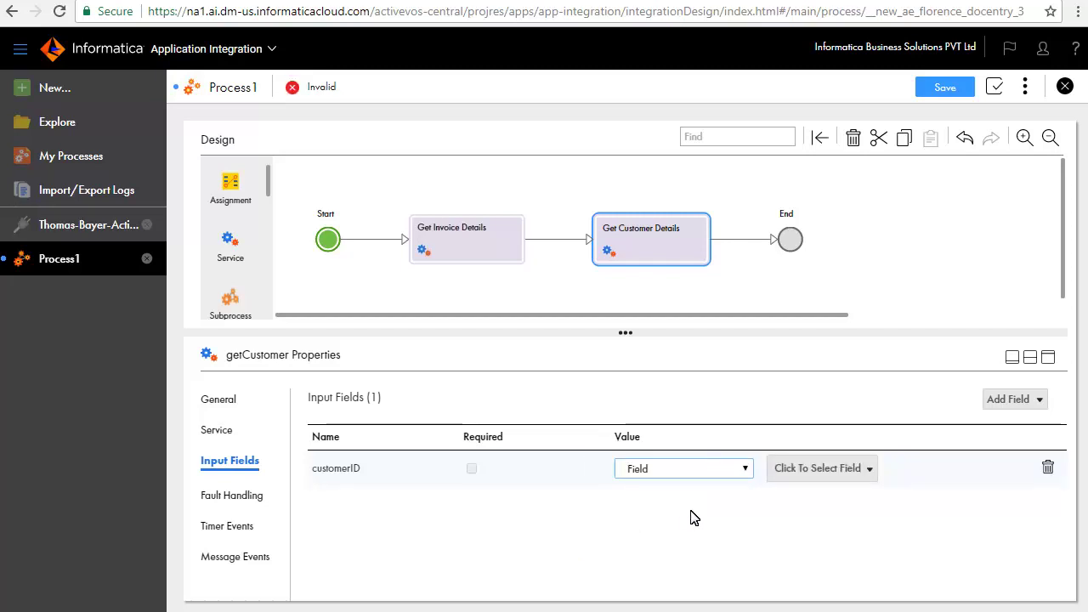
pyautogui.click(805, 470)
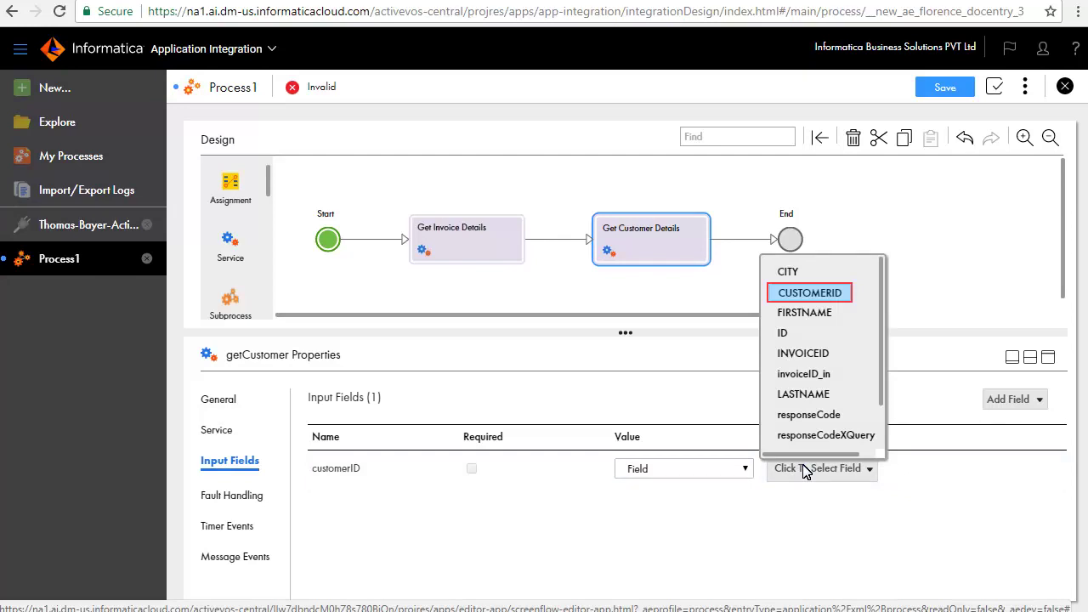
pyautogui.click(823, 294)
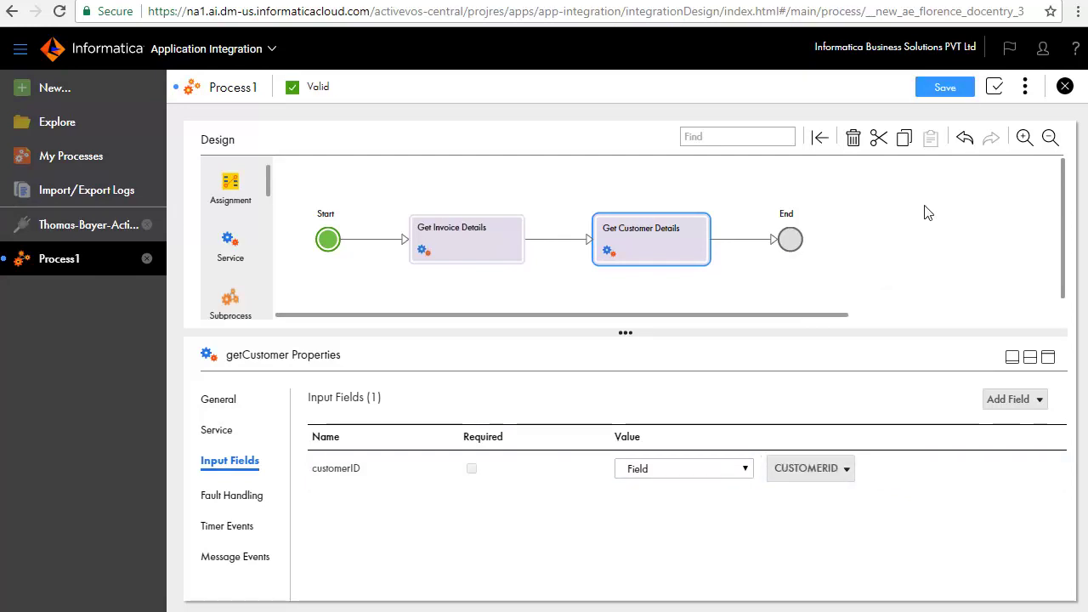
# Save and publish the Lookup Invoice and Customer Details process
pyautogui.click(943, 87)
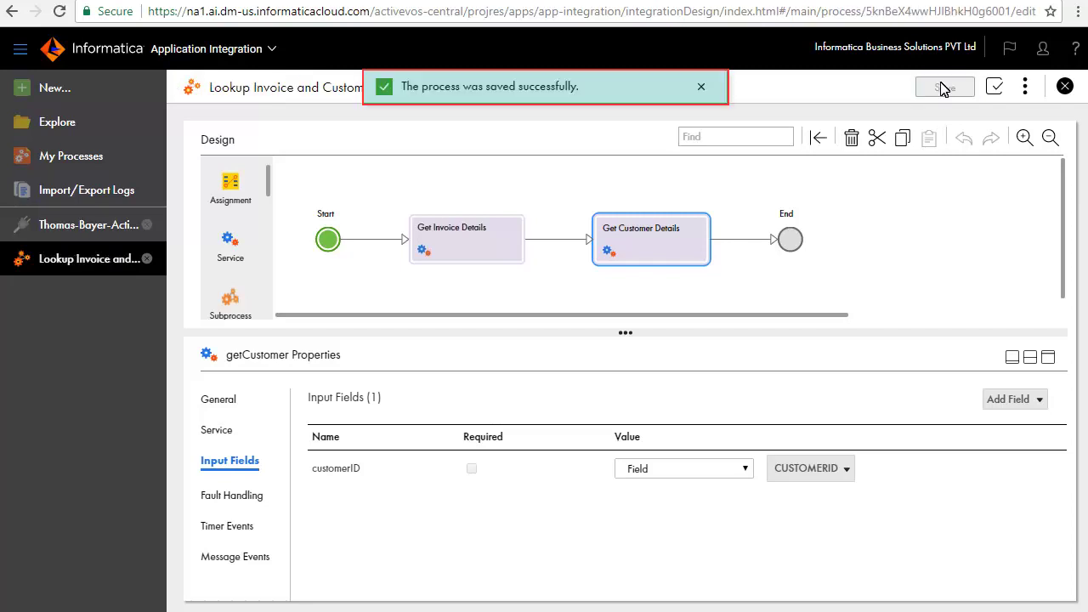
pyautogui.click(1025, 87)
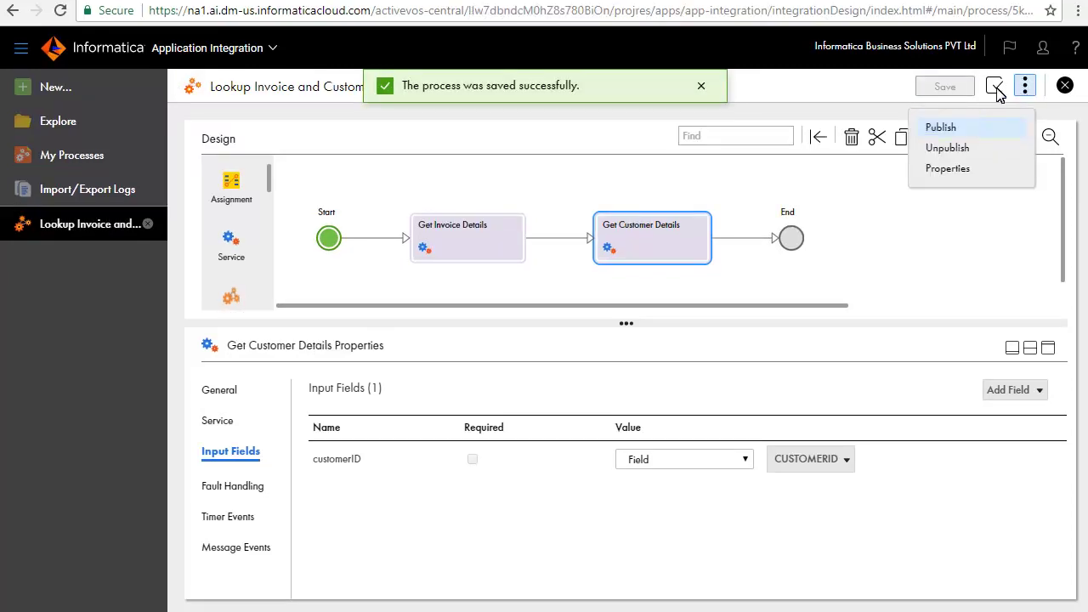
pyautogui.click(945, 128)
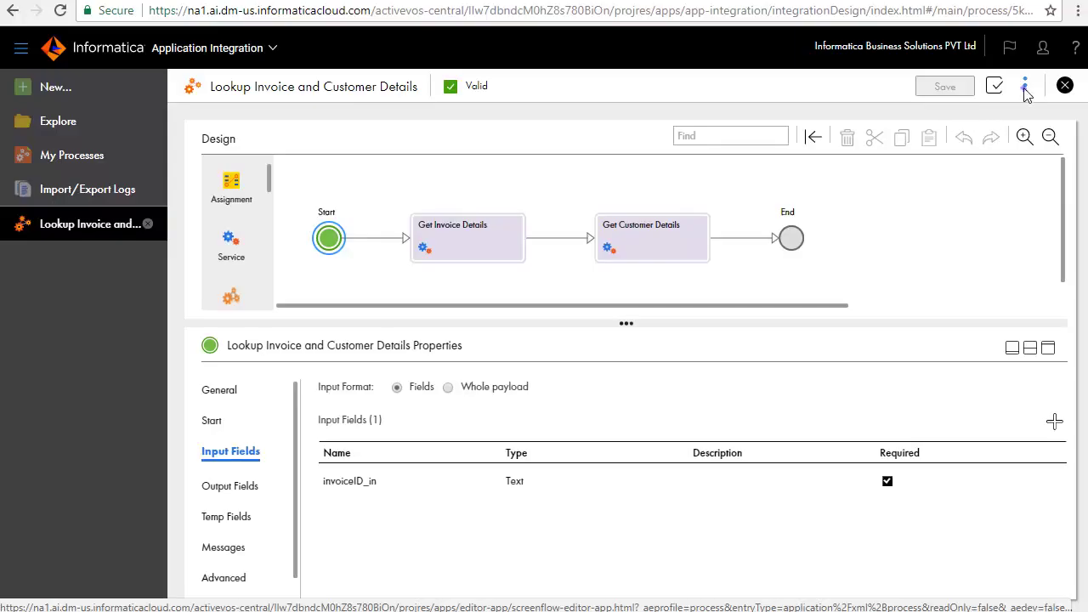
# Copy the Service URL from the published process's properties and call it in a new browser tab with ?invoiceID_in=12 appended
pyautogui.click(1026, 85)
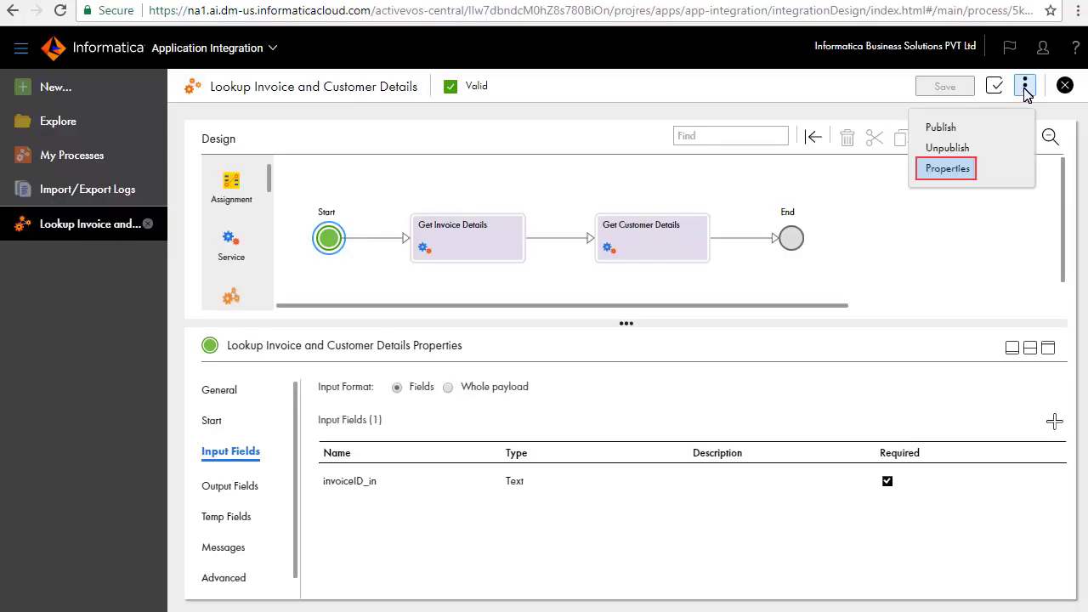
pyautogui.click(956, 170)
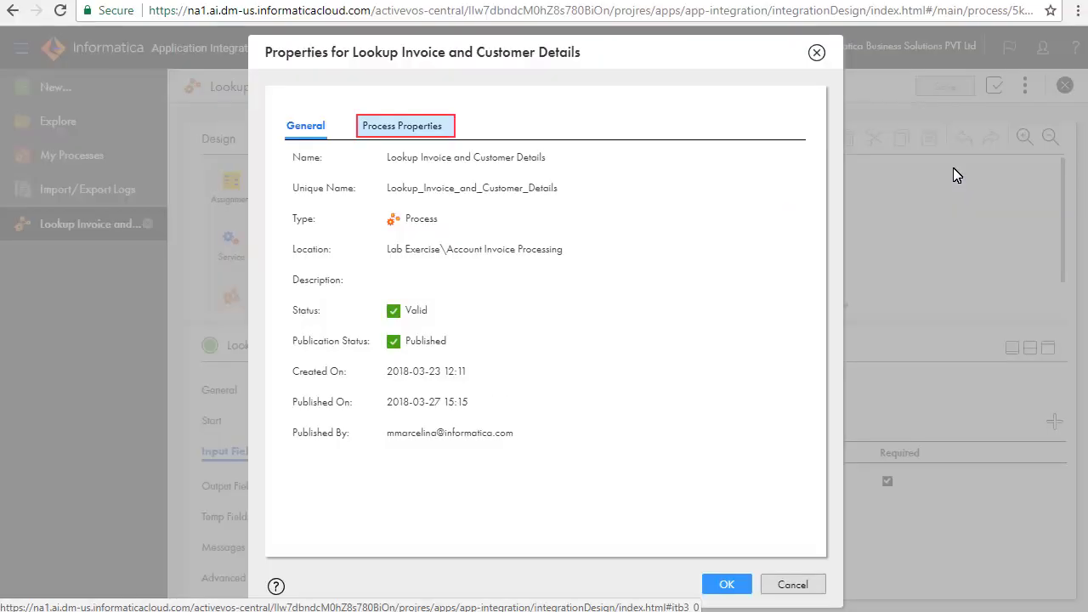
pyautogui.click(409, 132)
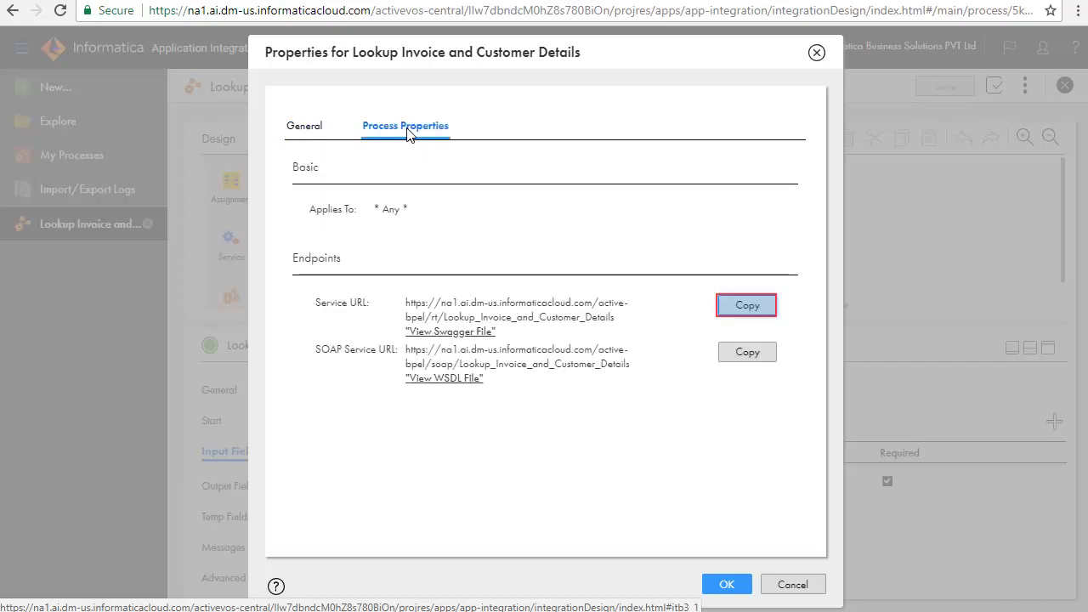
pyautogui.click(739, 306)
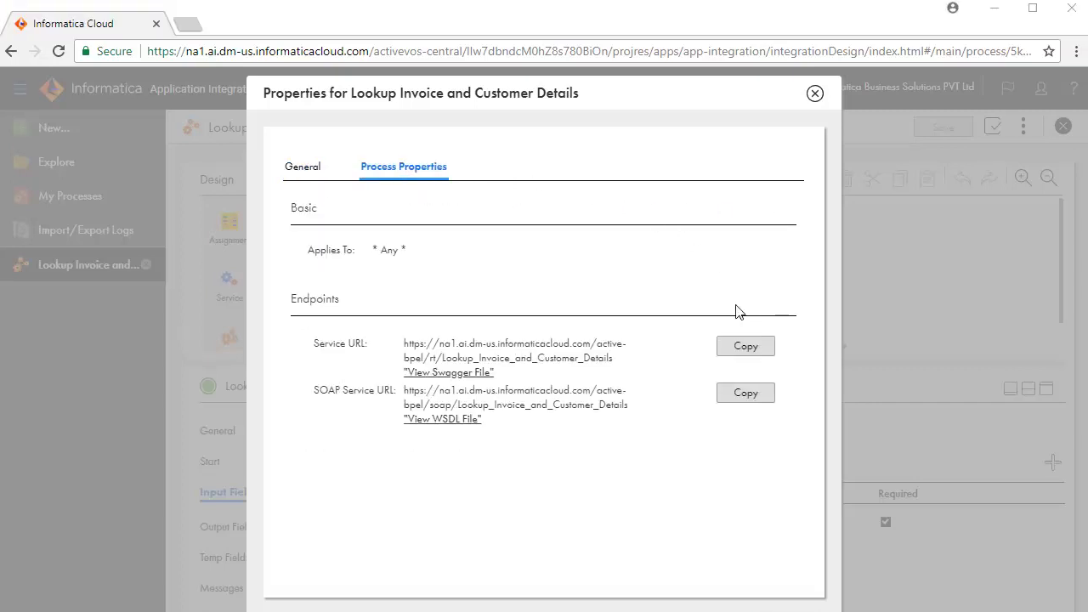
pyautogui.click(187, 23)
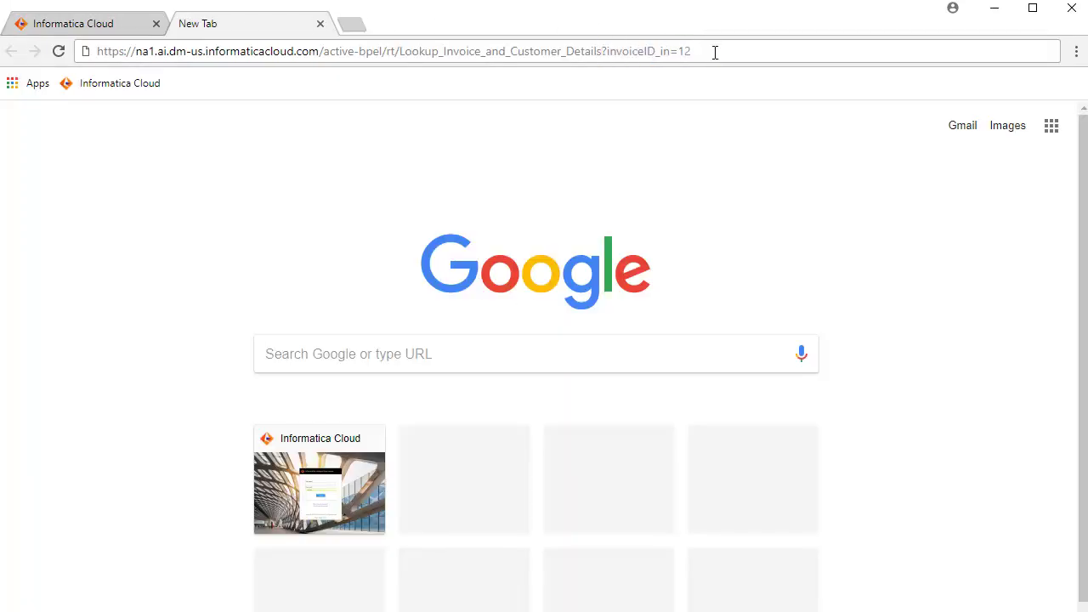
pyautogui.press('Return')
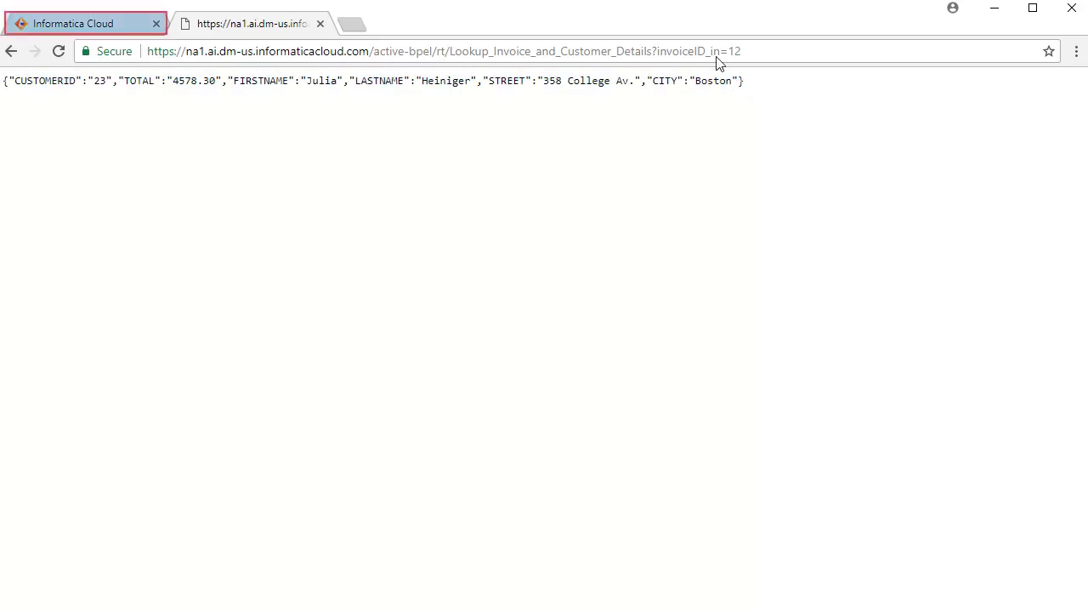
# Close the process properties, switch to Application Integration Console and open the most recent Lookup Invoice and Customer Details run
pyautogui.click(114, 29)
pyautogui.click(816, 94)
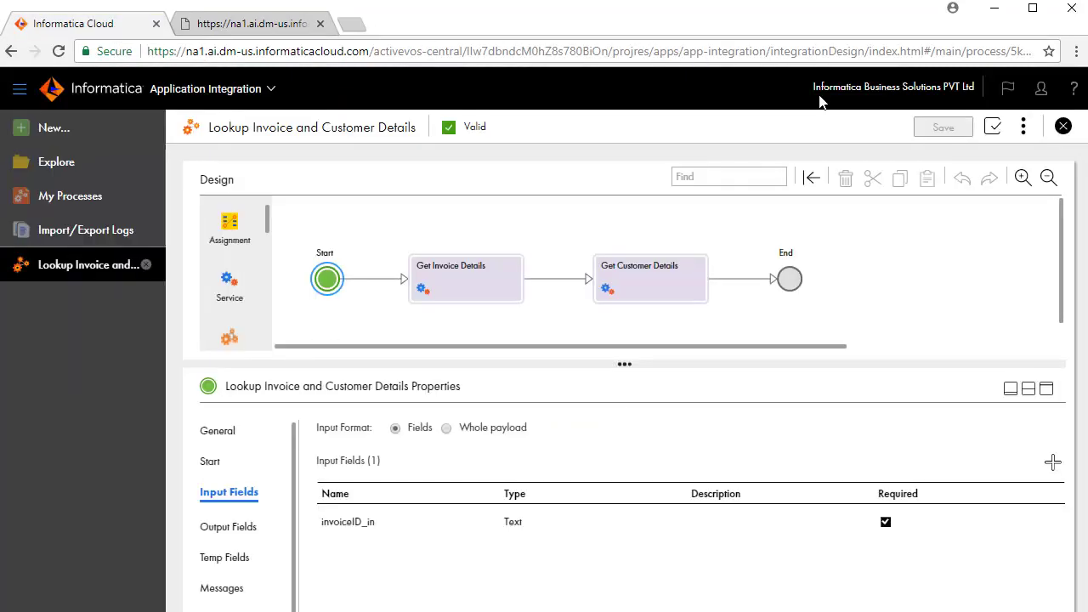
pyautogui.click(270, 92)
pyautogui.click(675, 246)
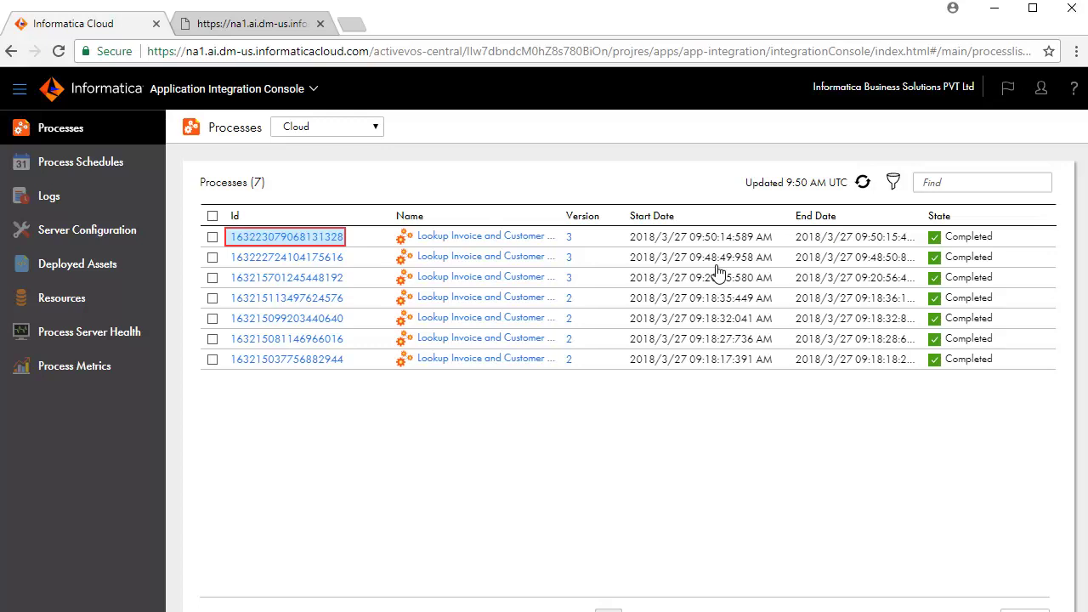
pyautogui.click(297, 237)
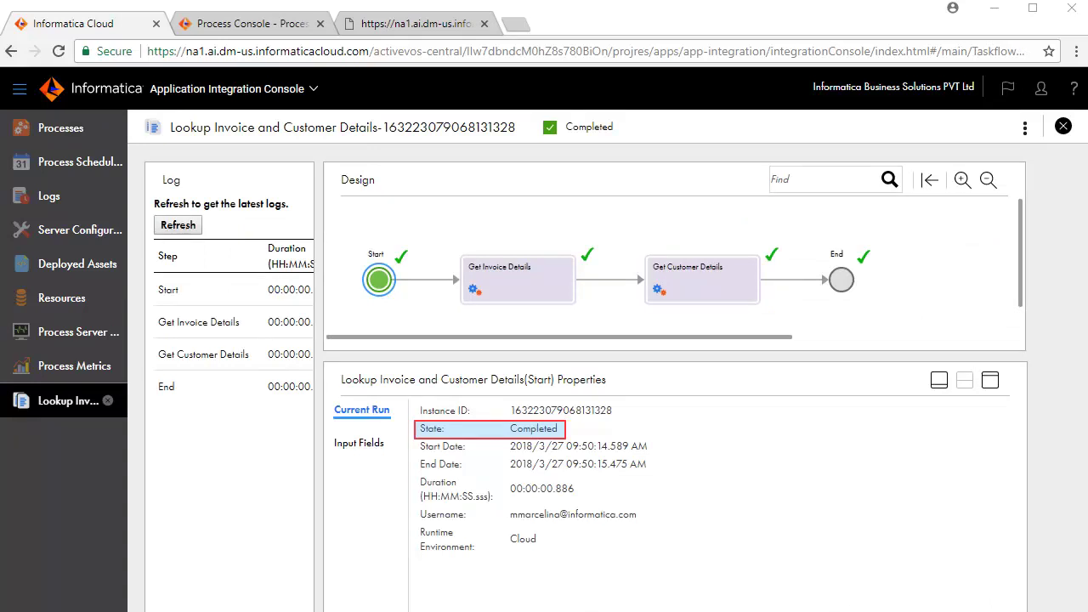
# Examine the run's start input, and the input and output fields of the Get Invoice Details and Get Customer Details steps
pyautogui.click(349, 444)
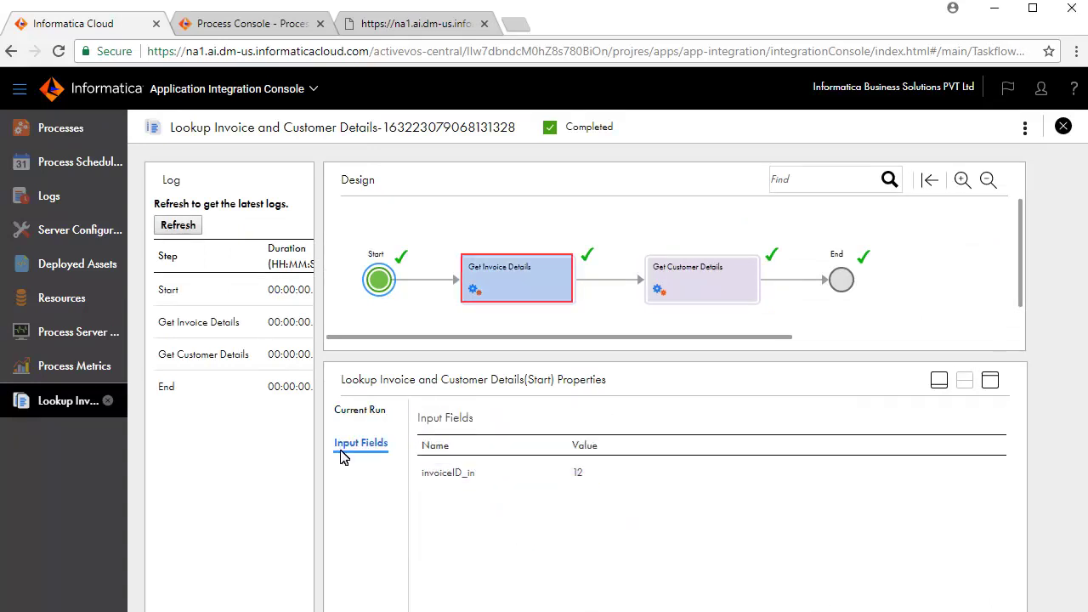
pyautogui.click(529, 281)
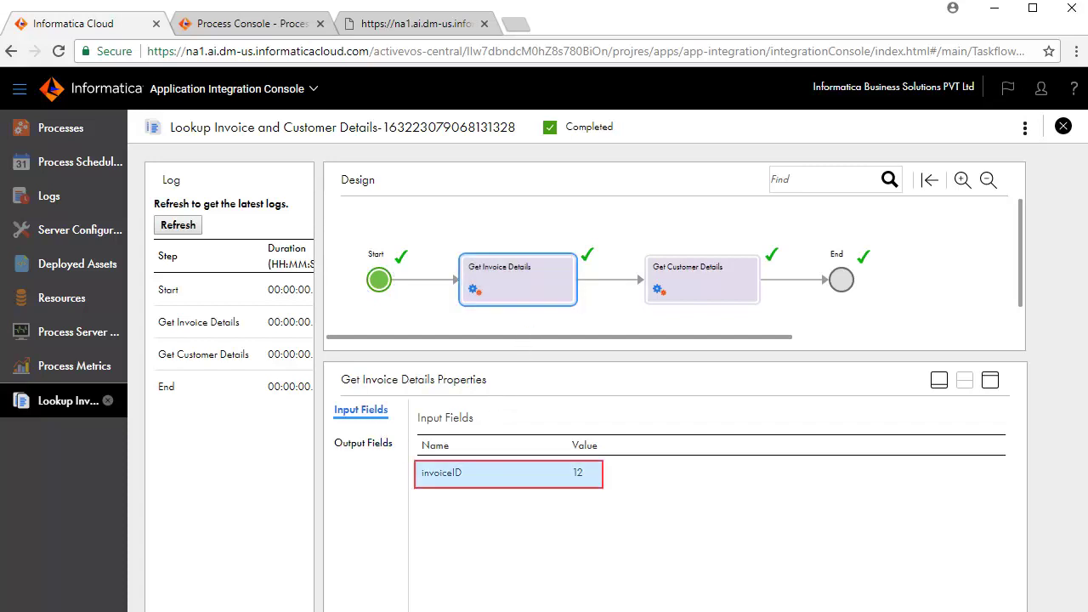
pyautogui.click(385, 444)
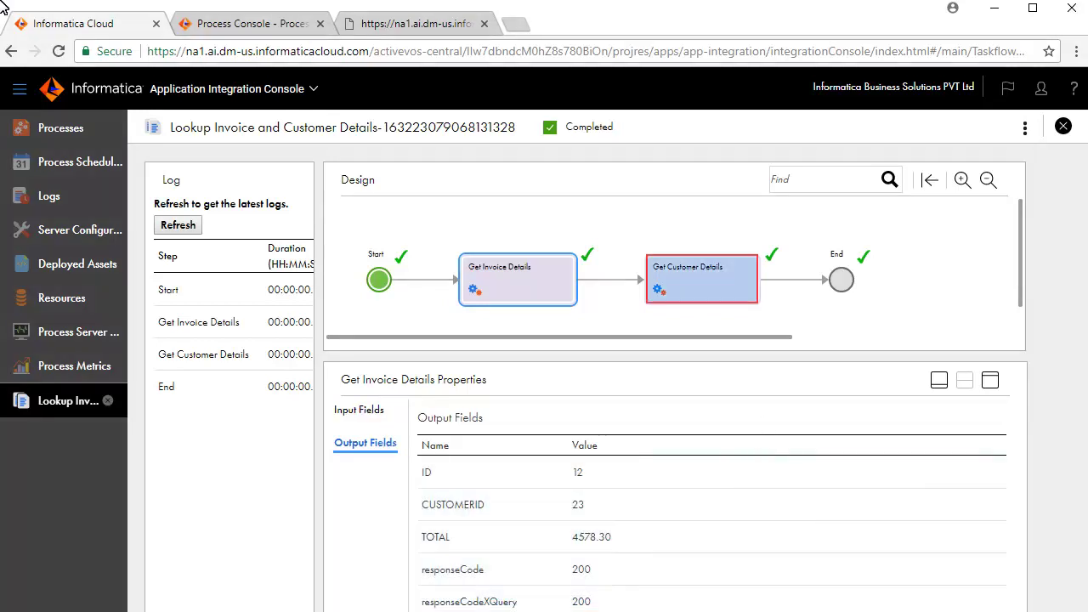
pyautogui.click(692, 274)
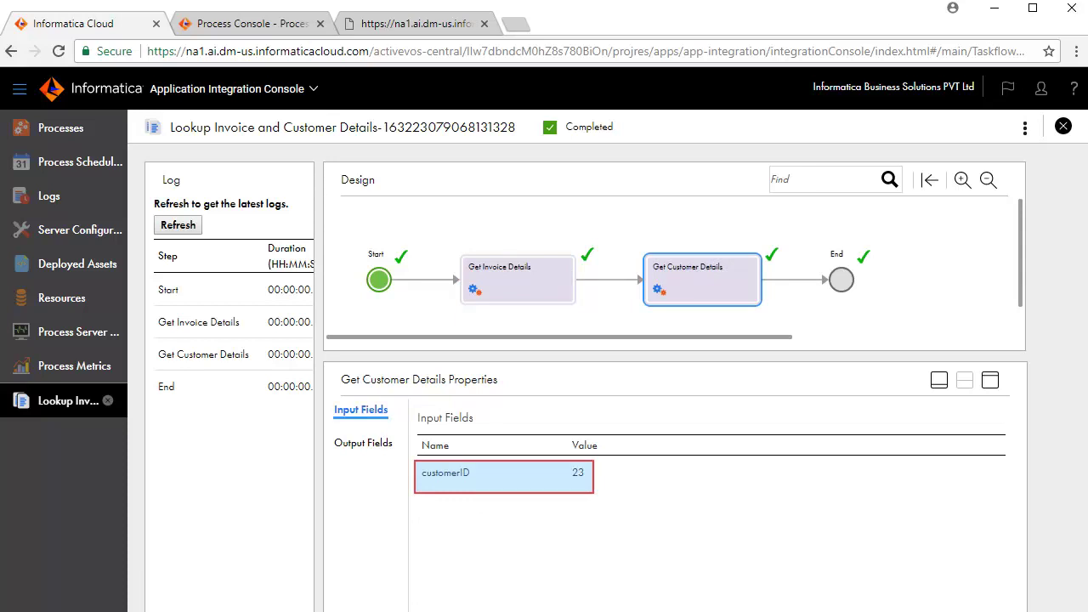
pyautogui.click(351, 444)
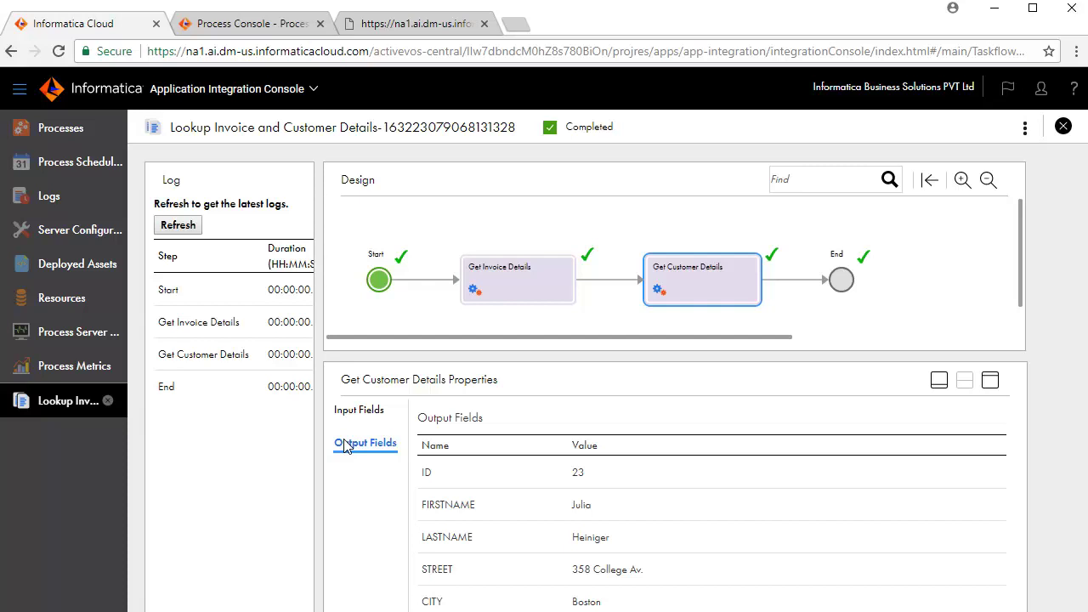
# Open the run in Advanced View and examine the instance data of its input and output variables
pyautogui.click(1025, 129)
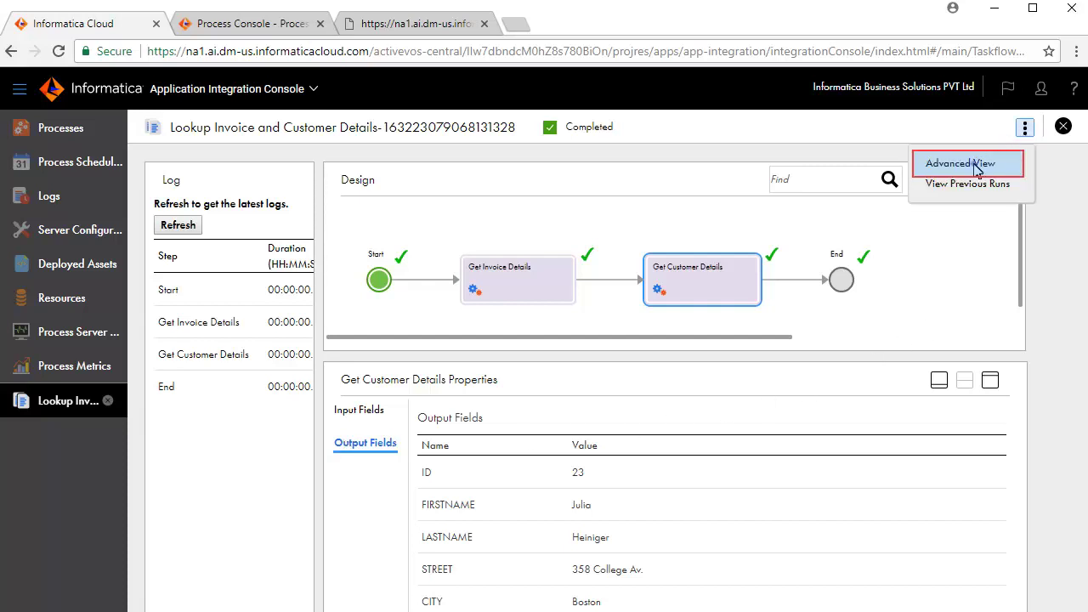
pyautogui.click(960, 163)
pyautogui.click(18, 226)
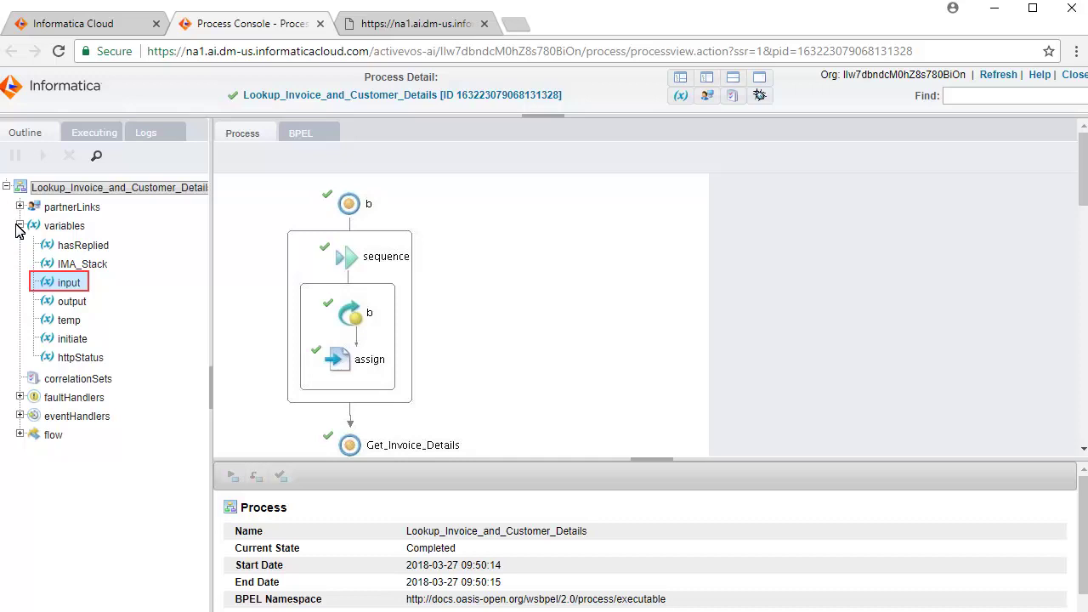
pyautogui.click(69, 283)
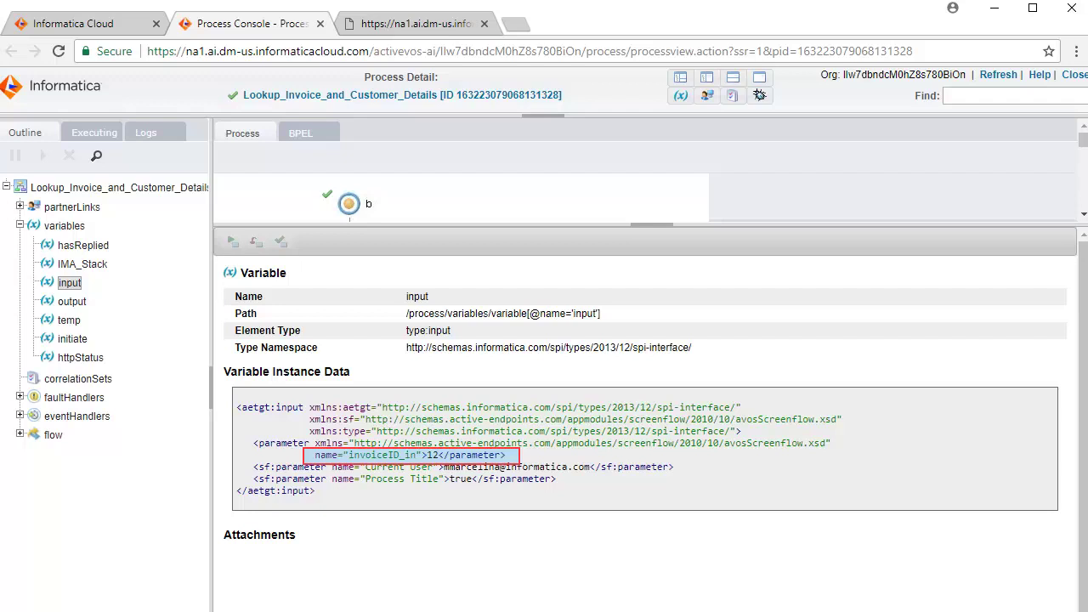
pyautogui.click(72, 303)
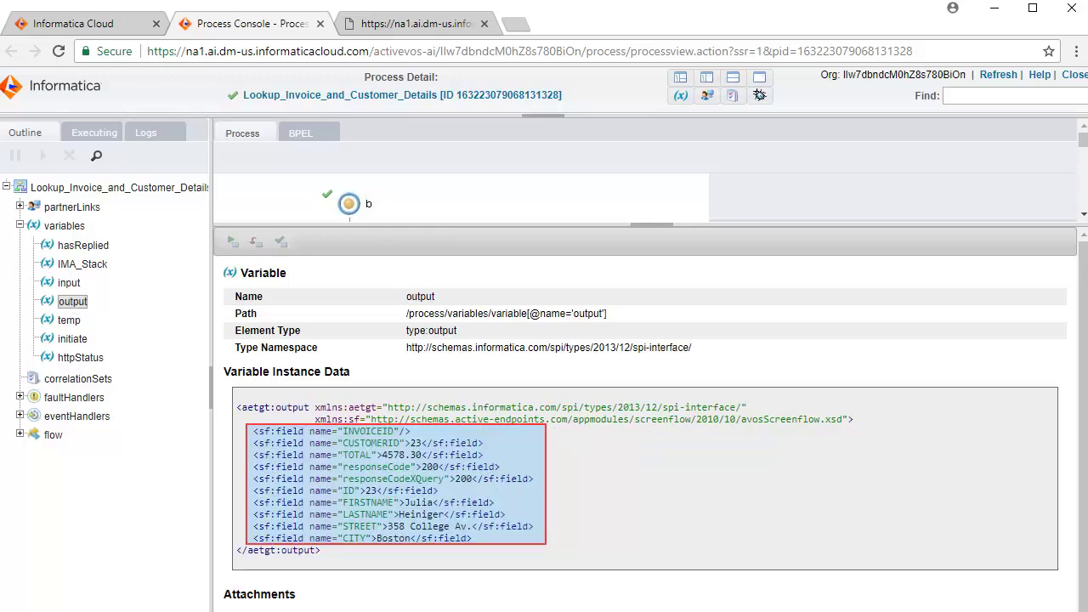